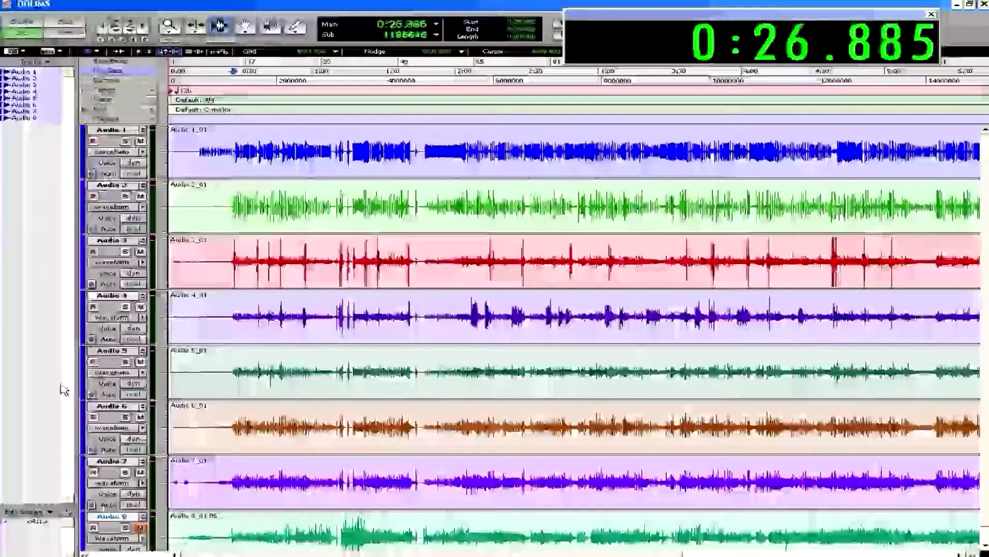
Step: Audition the full drum mix briefly and set the playback start on Audio 1 just before the kick hit at 0:28.135
key(space)
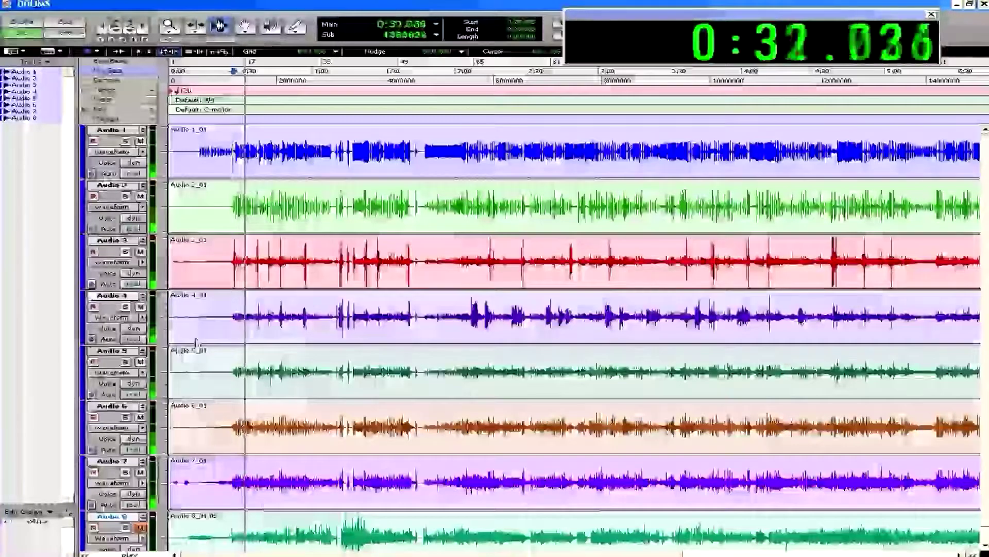
key(space)
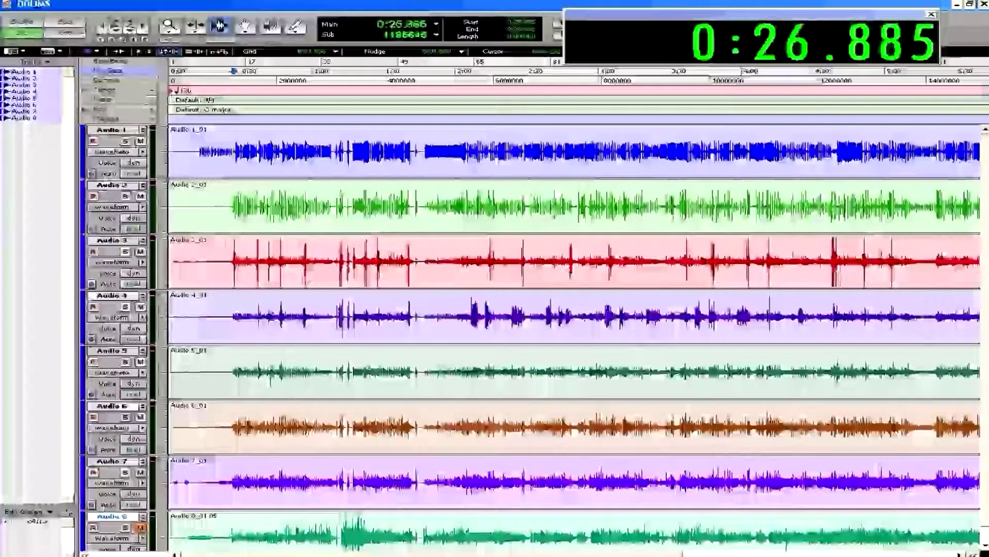
click(232, 146)
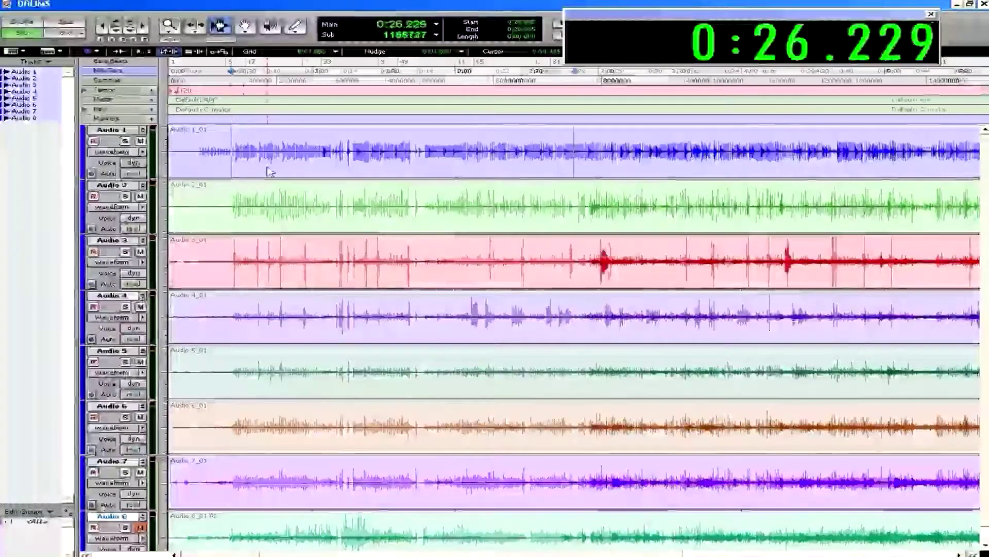
key(ctrl+bracketright)
key(ctrl+bracketright)
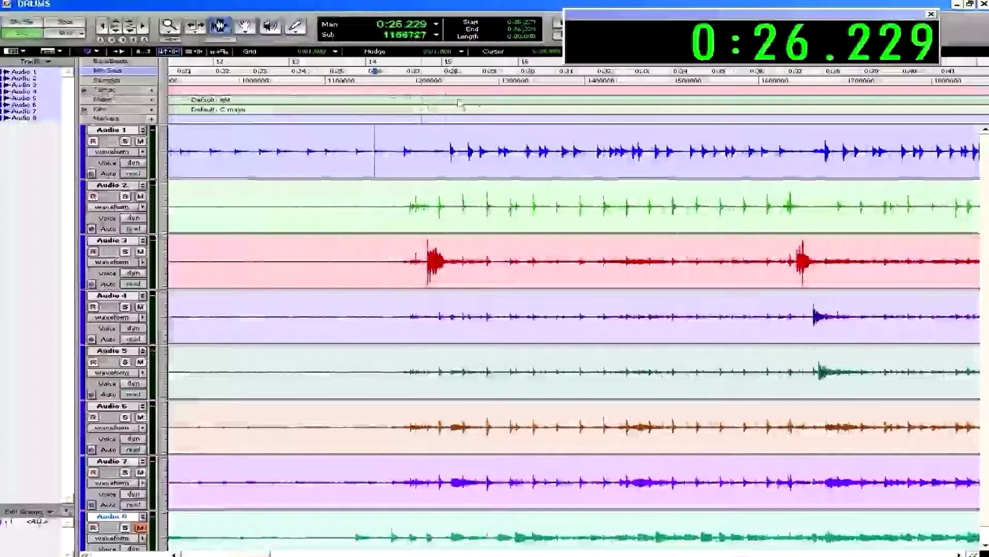
click(448, 150)
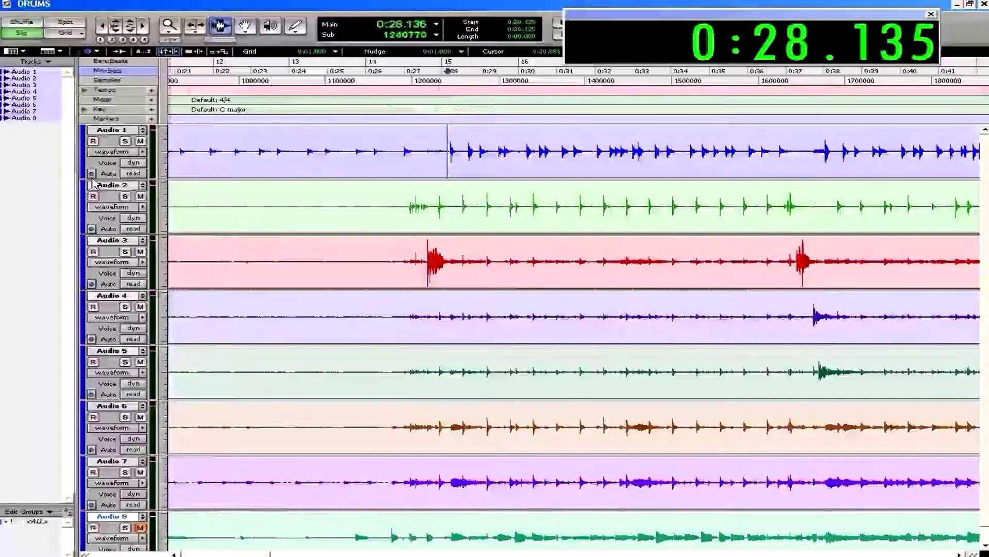
Step: Solo Audio 1 and Audio 2 one at a time and listen to each from 0:28.135
click(125, 140)
key(space)
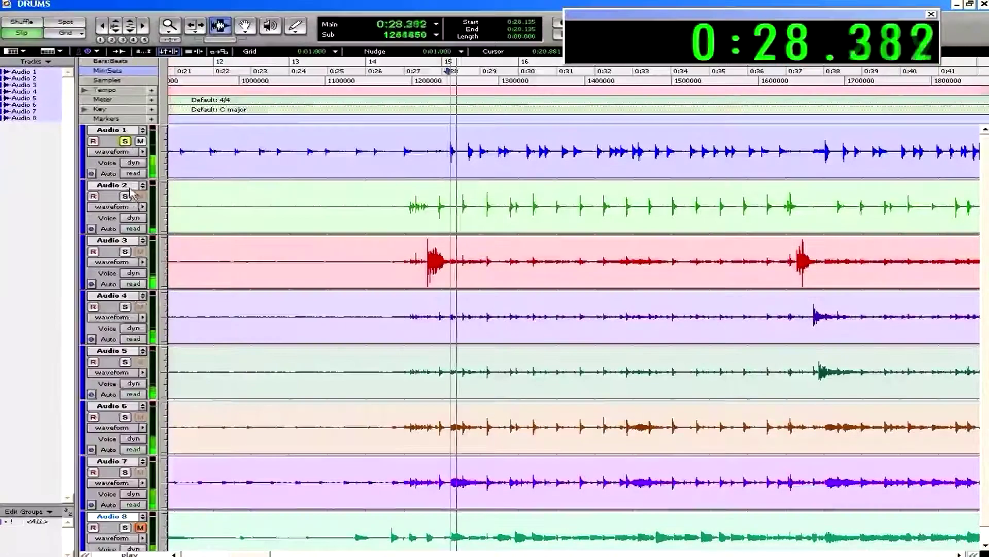
key(space)
click(124, 141)
click(124, 197)
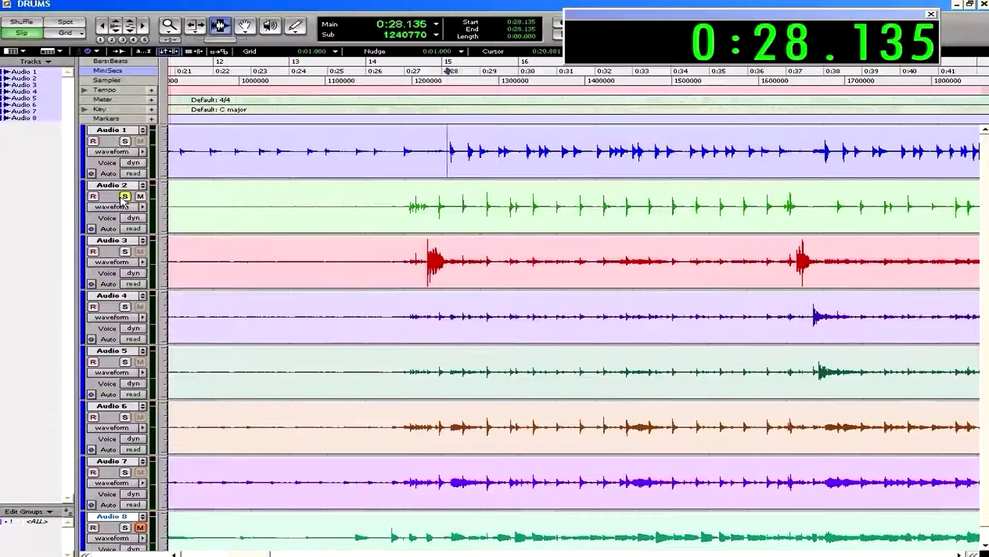
key(space)
key(space)
Step: Solo Audio 1 and rename the track as kick
click(125, 141)
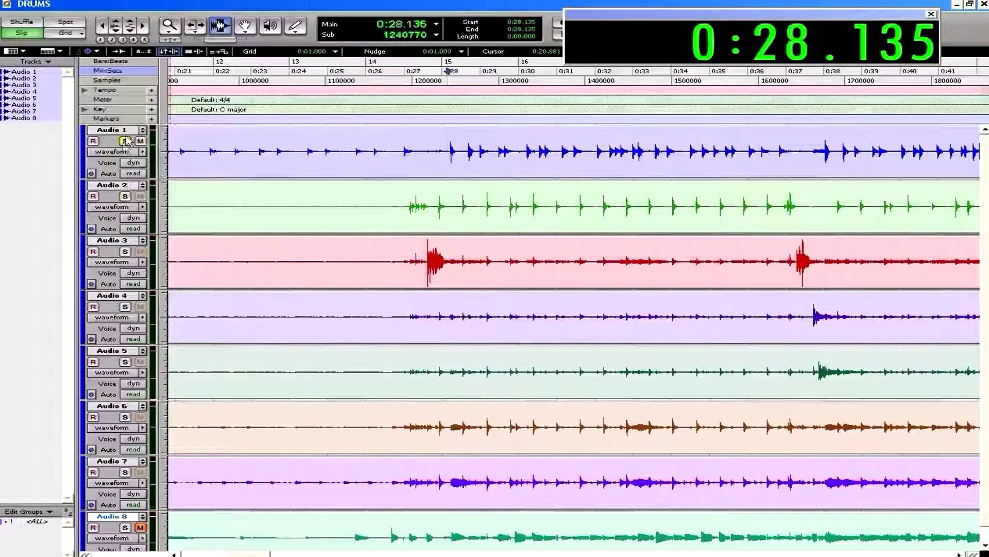
double_click(123, 130)
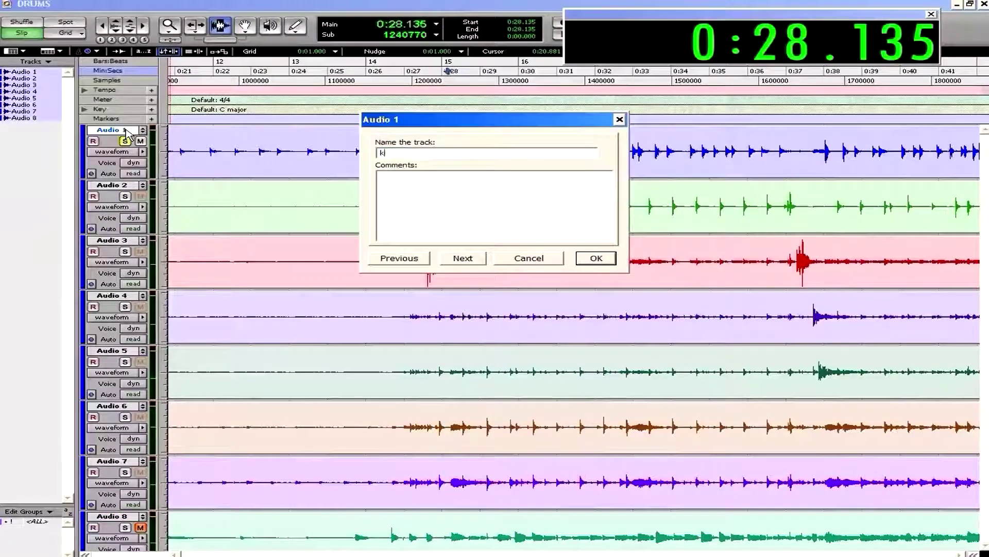
click(597, 258)
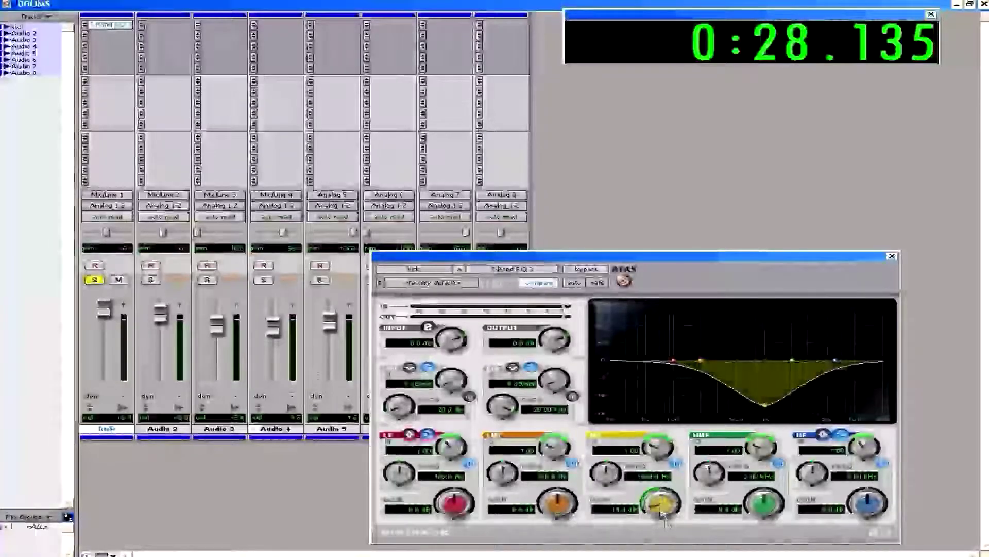
Step: Shape the kick's 7-Band EQ 3 during playback: MF gain -12.2 dB, LMF 323.9 Hz at -10.4 dB, HMF 3.50 kHz at 9.2 dB
drag(660, 549, 660, 540)
key(space)
drag(508, 502, 508, 517)
drag(500, 477, 497, 460)
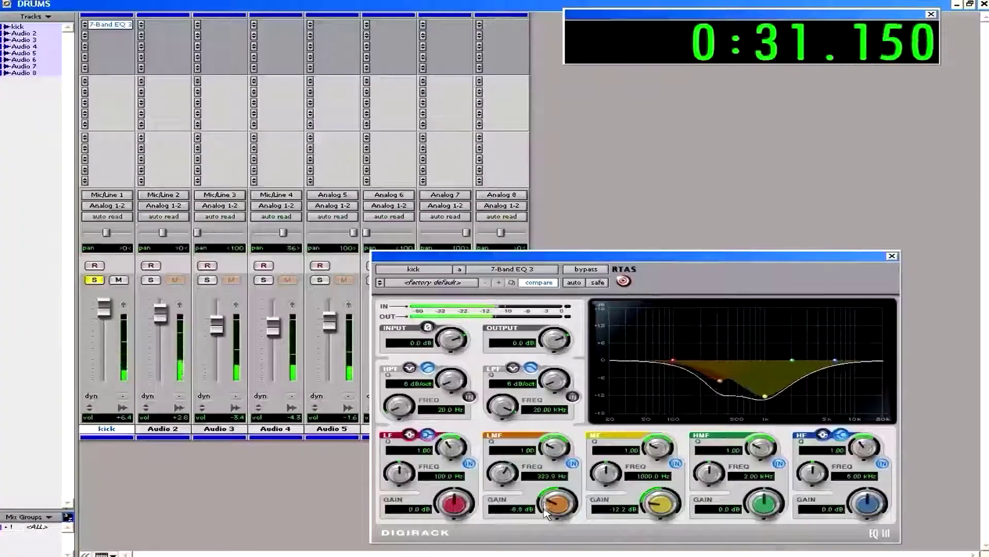
drag(556, 505, 557, 513)
drag(554, 447, 554, 438)
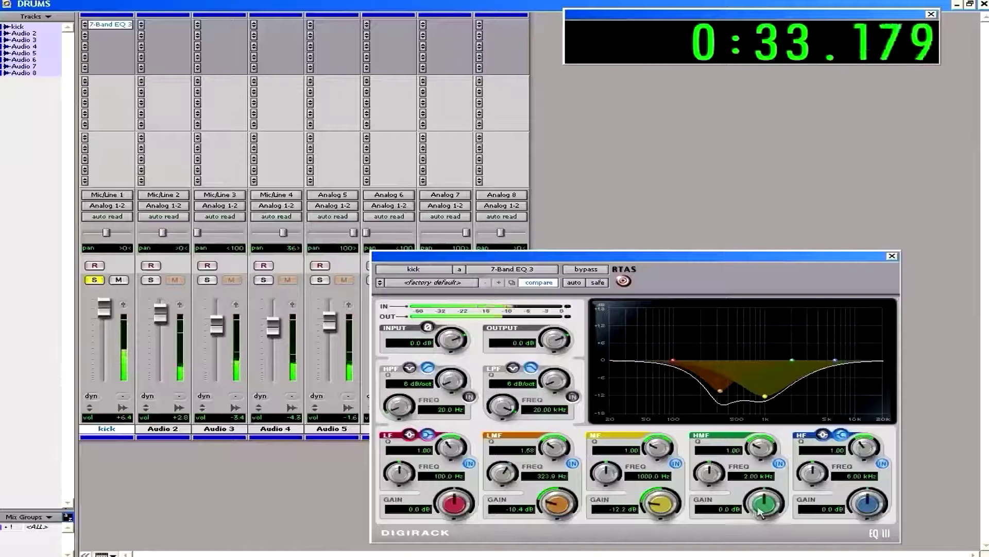
drag(757, 508, 715, 453)
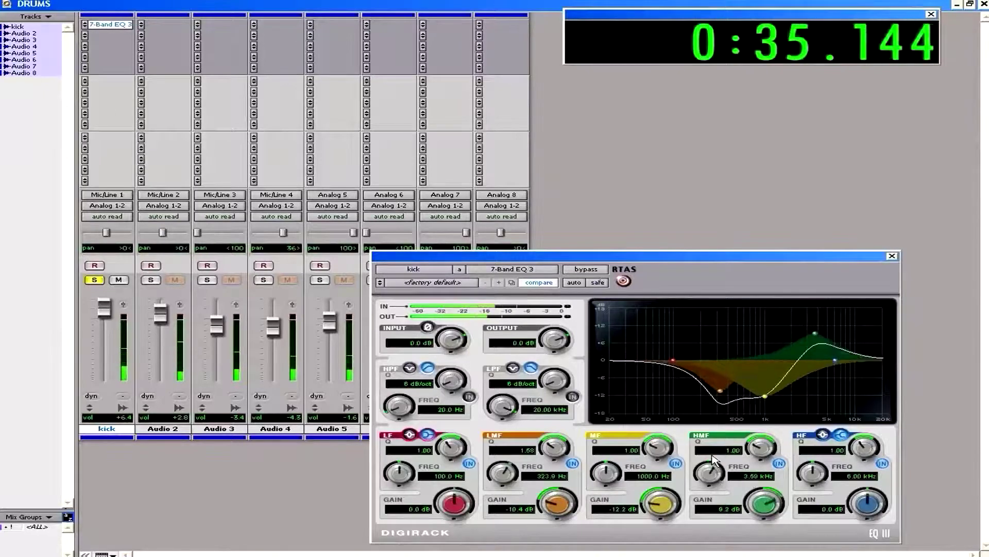
Step: Remove the 7-Band EQ 3 insert from the kick track and return to the Edit window
click(892, 256)
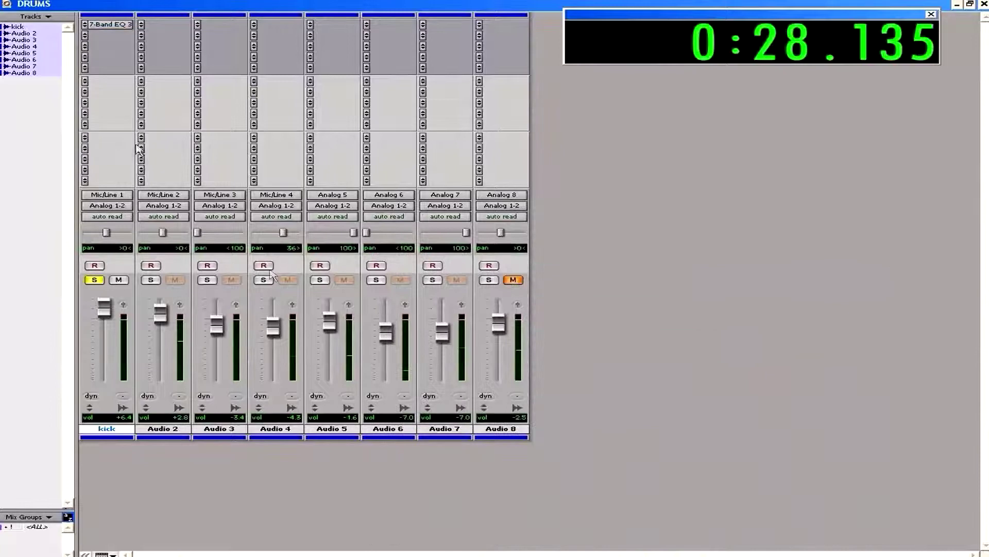
click(85, 27)
click(101, 27)
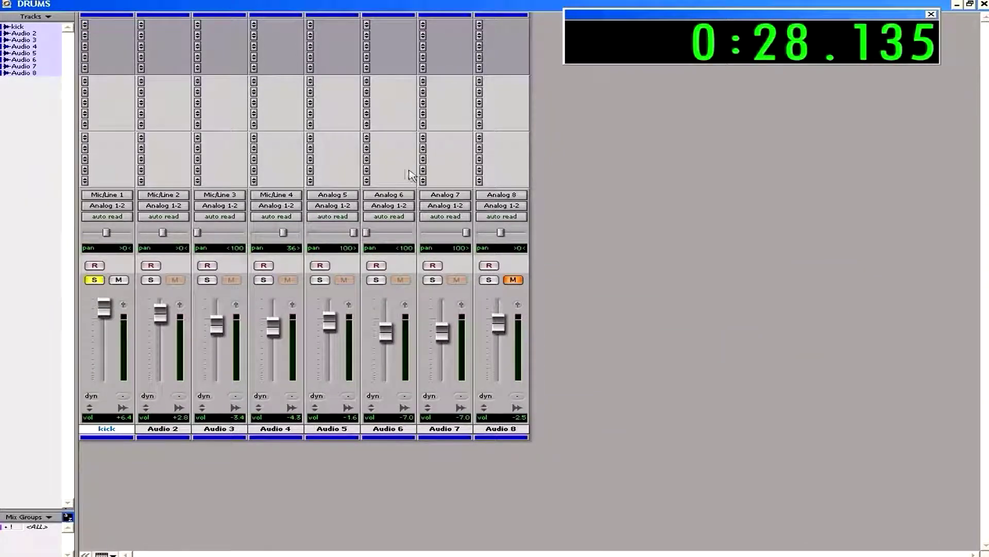
key(ctrl+equal)
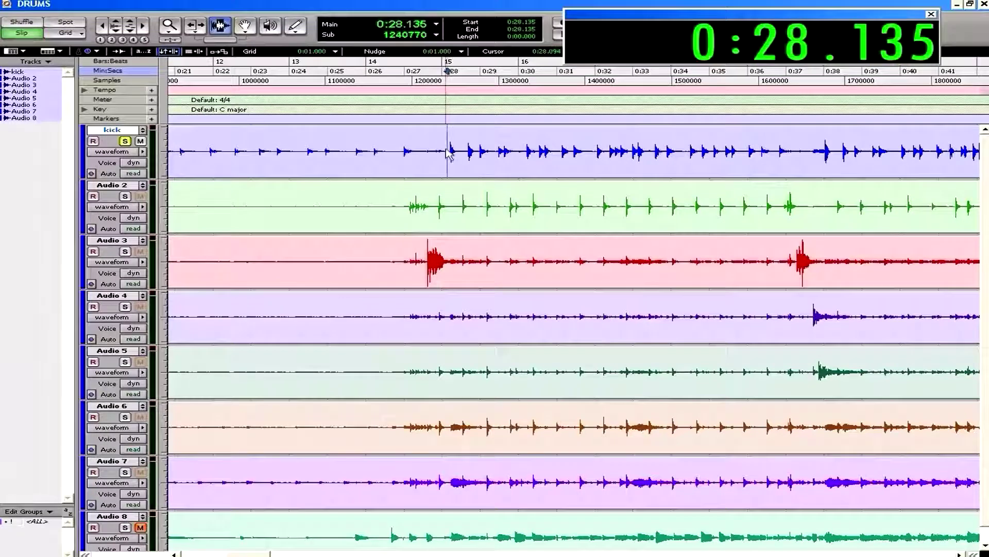
drag(452, 152, 711, 155)
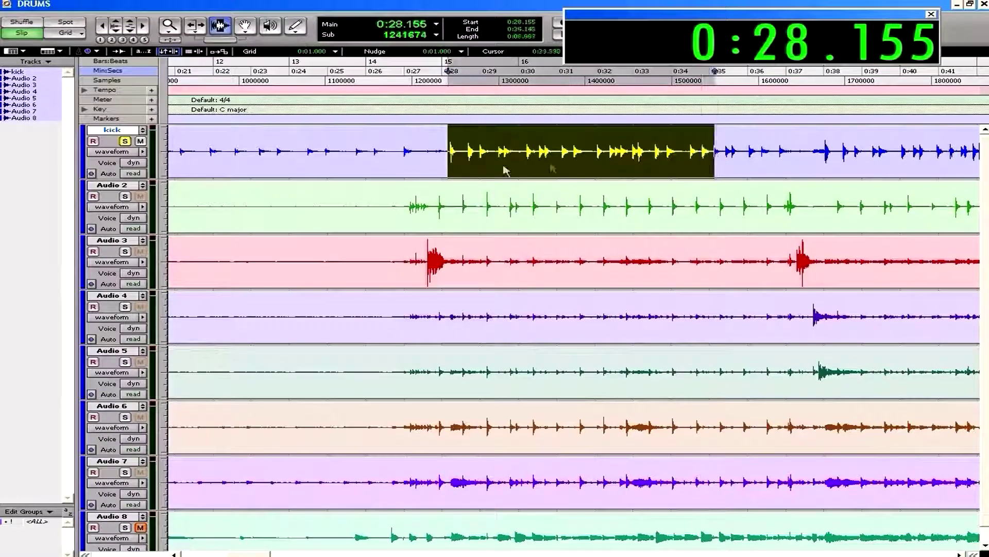
click(503, 152)
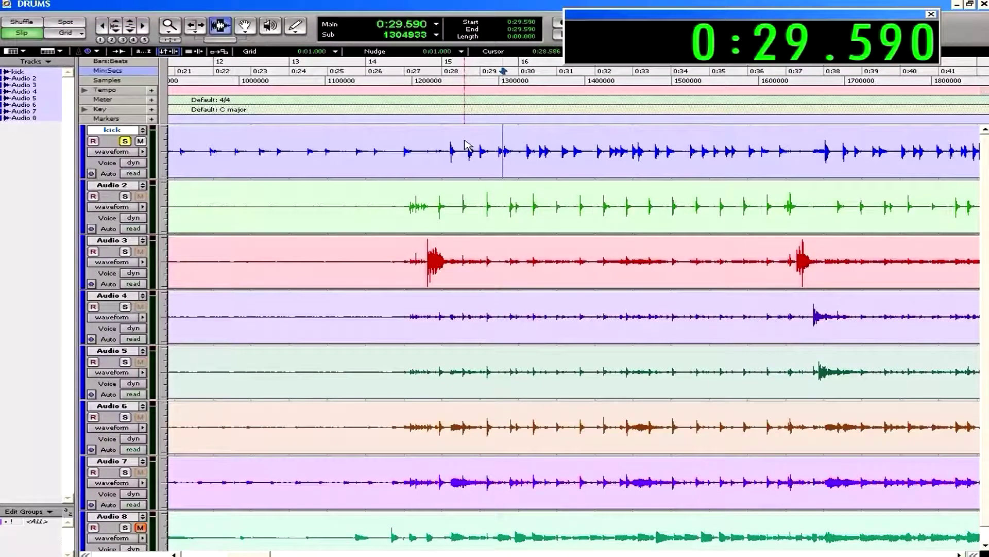
double_click(466, 145)
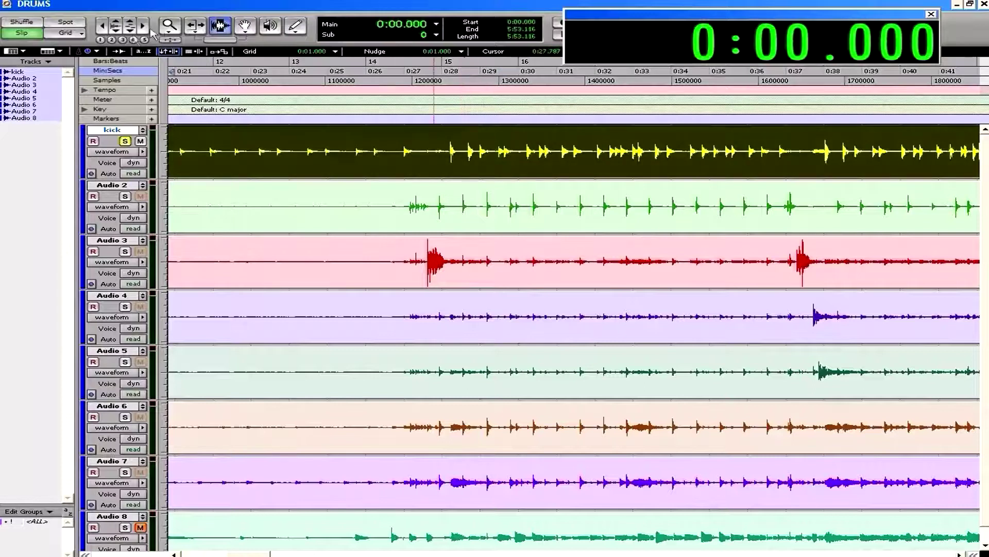
Step: Select the kick track passage from 0:28.093 to 0:33.962 and audition it
double_click(169, 25)
drag(217, 162, 348, 164)
drag(264, 165, 558, 166)
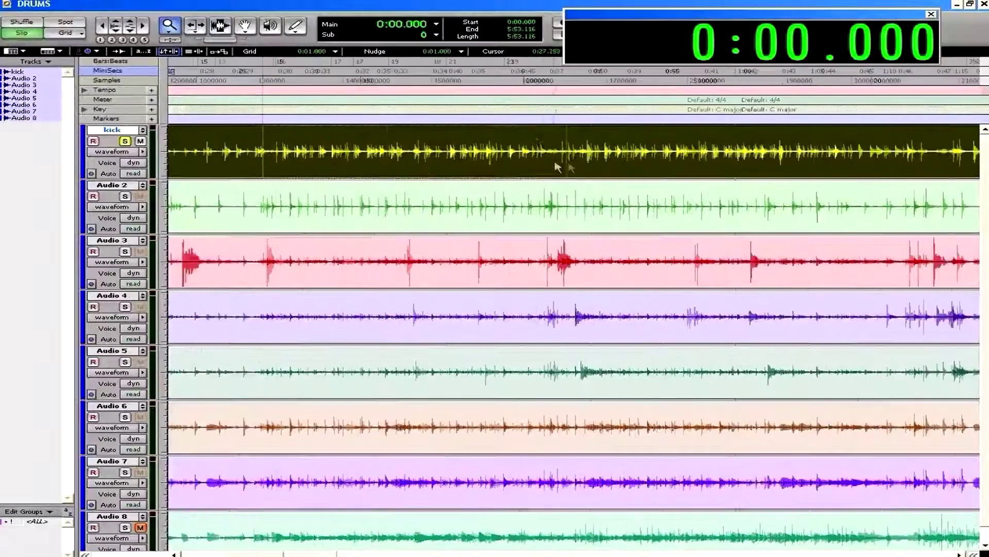
click(209, 40)
click(200, 143)
drag(201, 142, 431, 147)
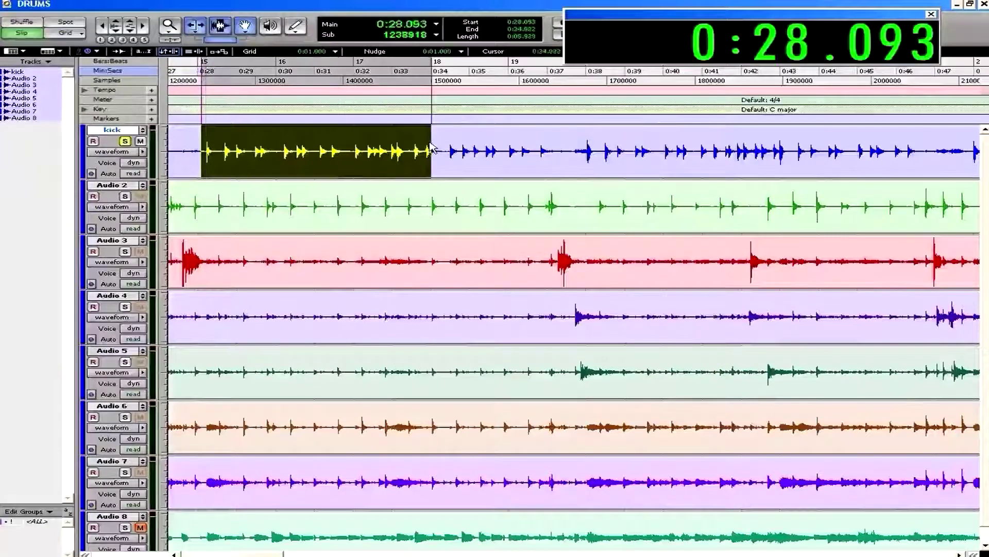
key(space)
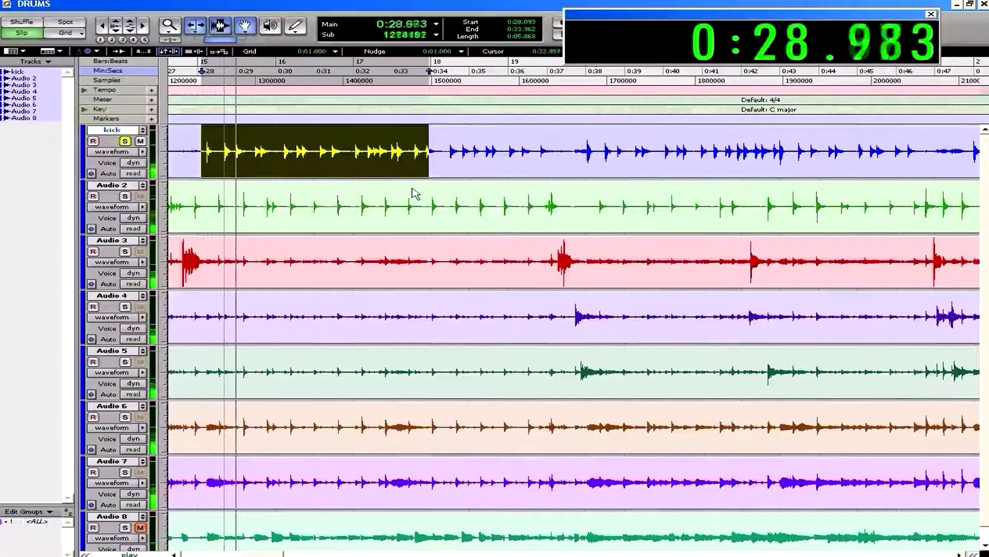
key(space)
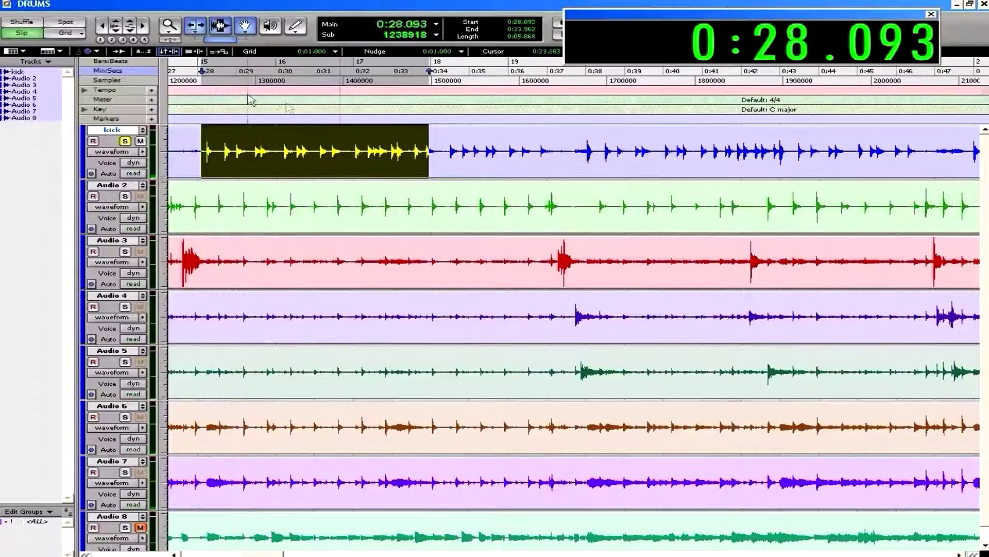
Step: Open the SoundReplacer AudioSuite plug-in for the selected kick passage and load the "cool kick dup2" preset
click(181, 1)
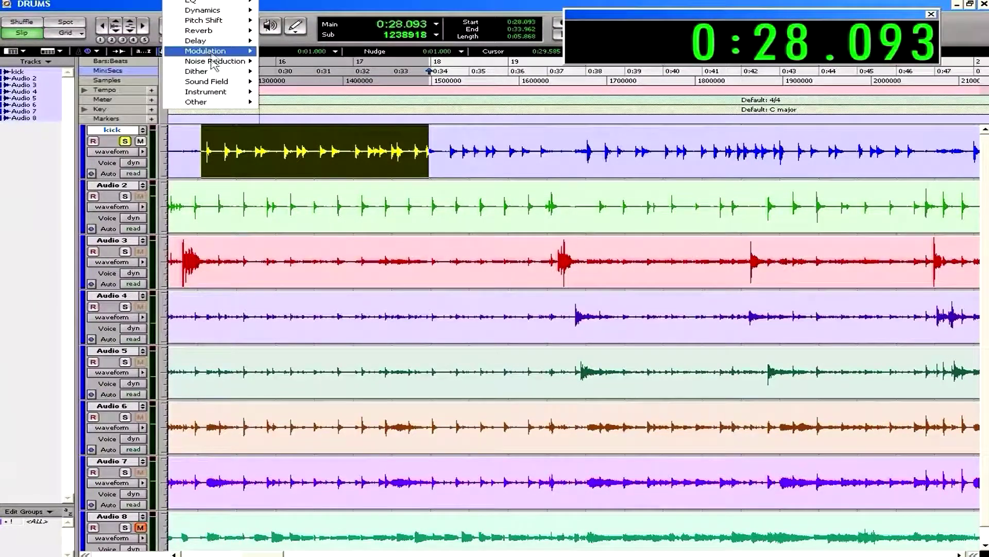
mouse_move(224, 95)
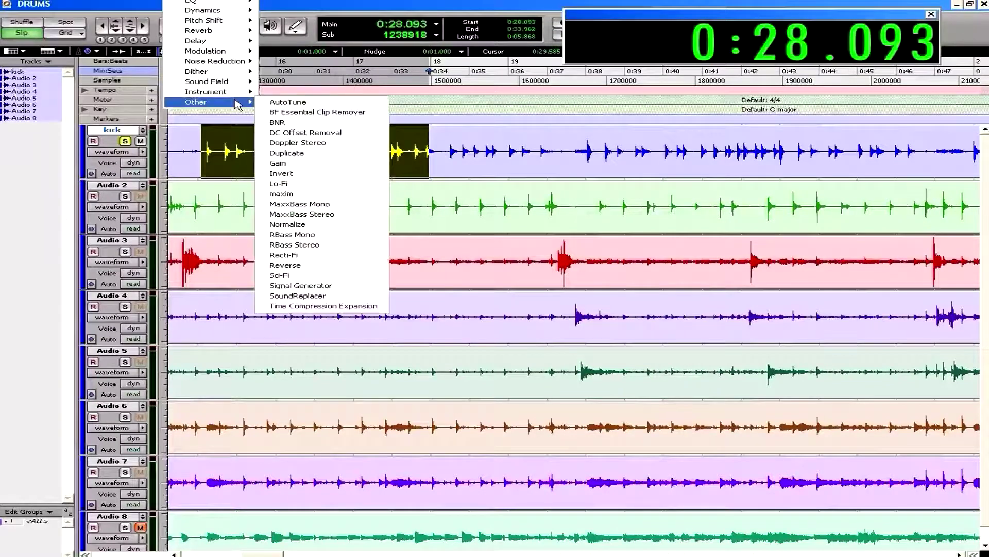
click(335, 294)
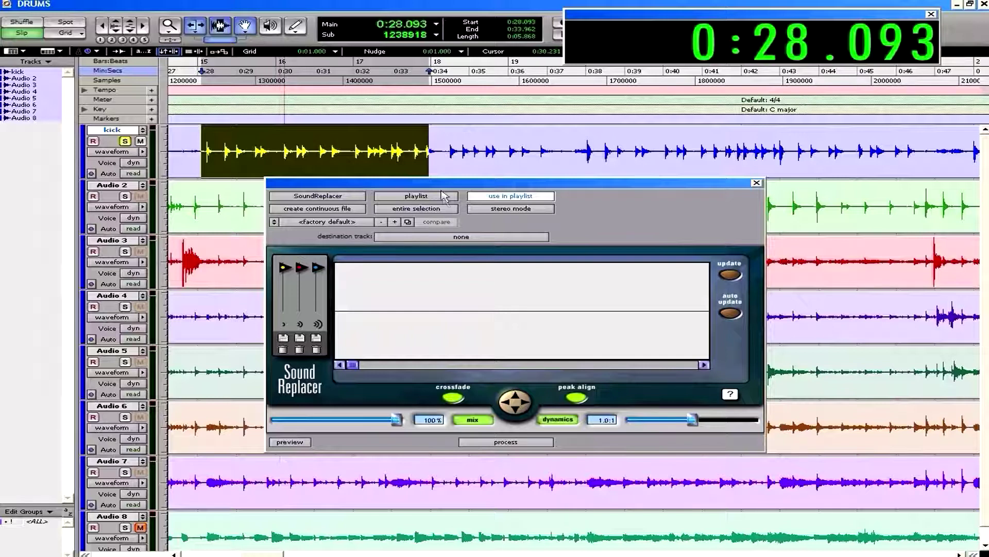
drag(441, 183, 439, 202)
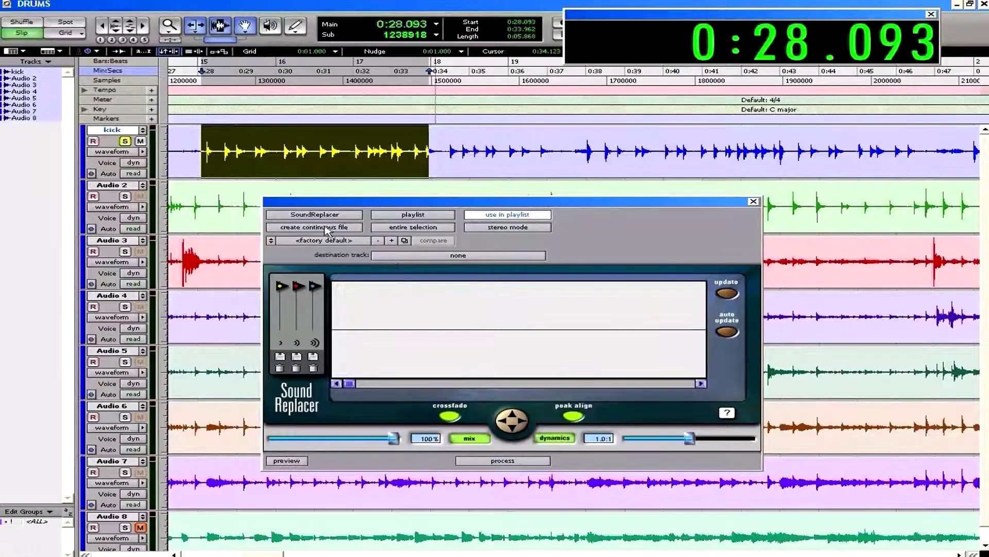
click(318, 239)
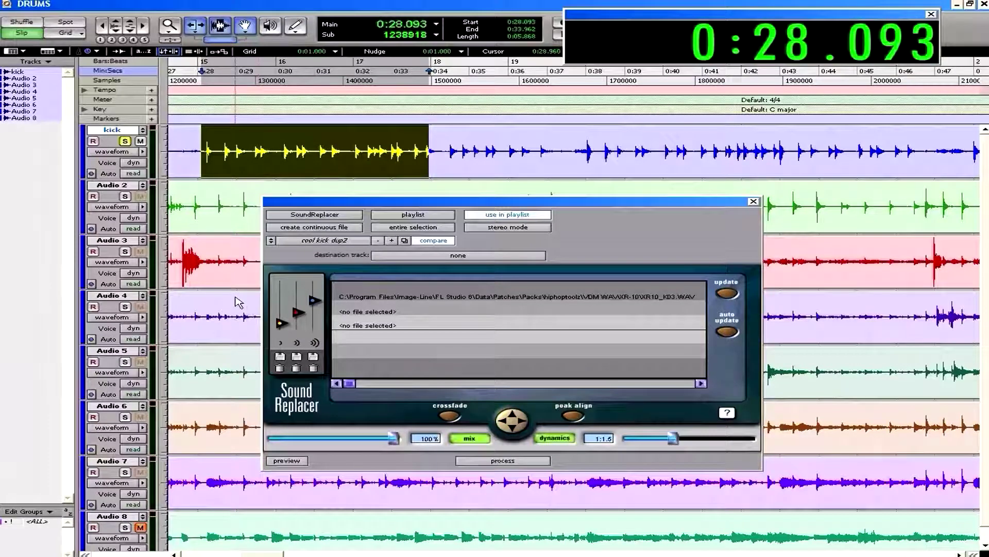
click(325, 240)
click(326, 248)
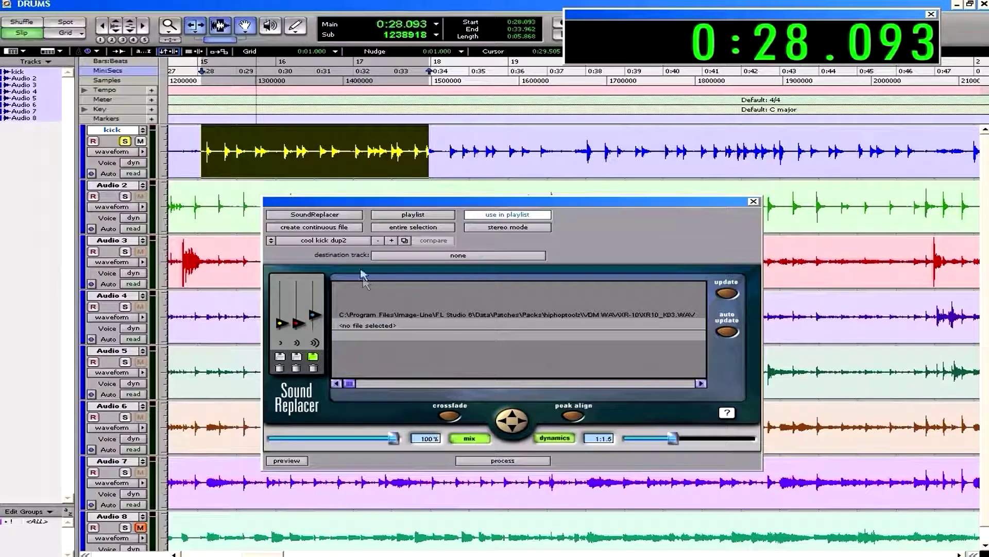
Step: Browse for a replacement sample in the FL Studio 6 Data\Patches\Packs folder under Image-Line on drive C
double_click(346, 355)
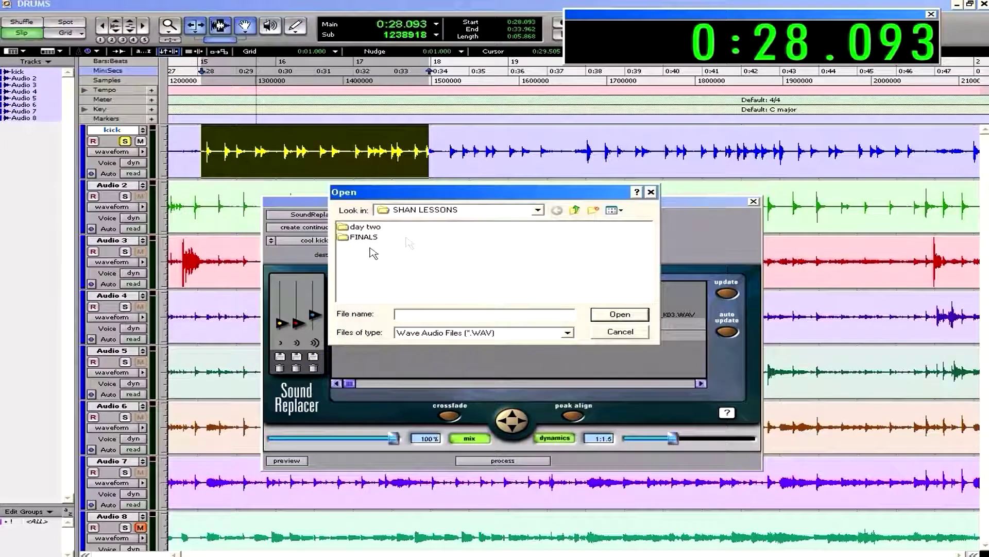
click(538, 210)
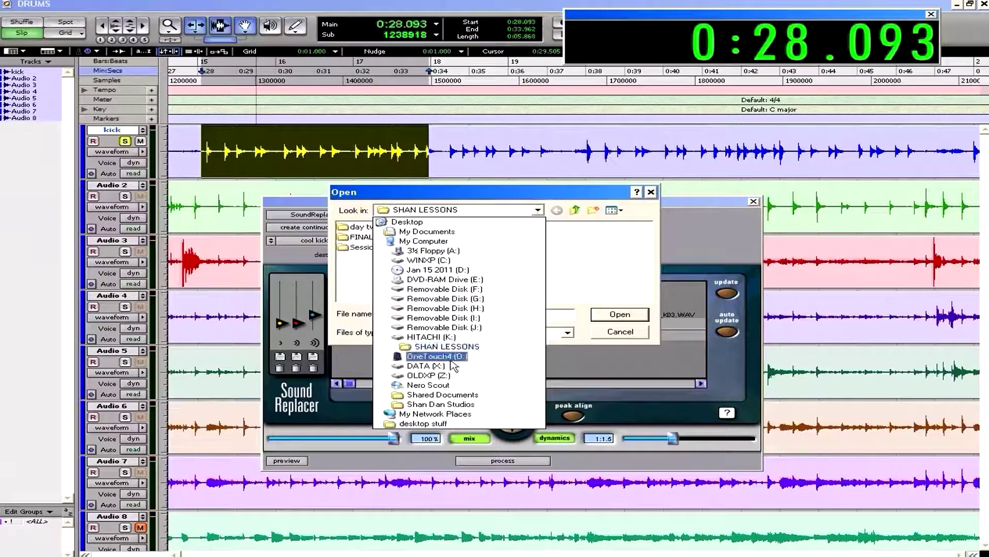
click(457, 260)
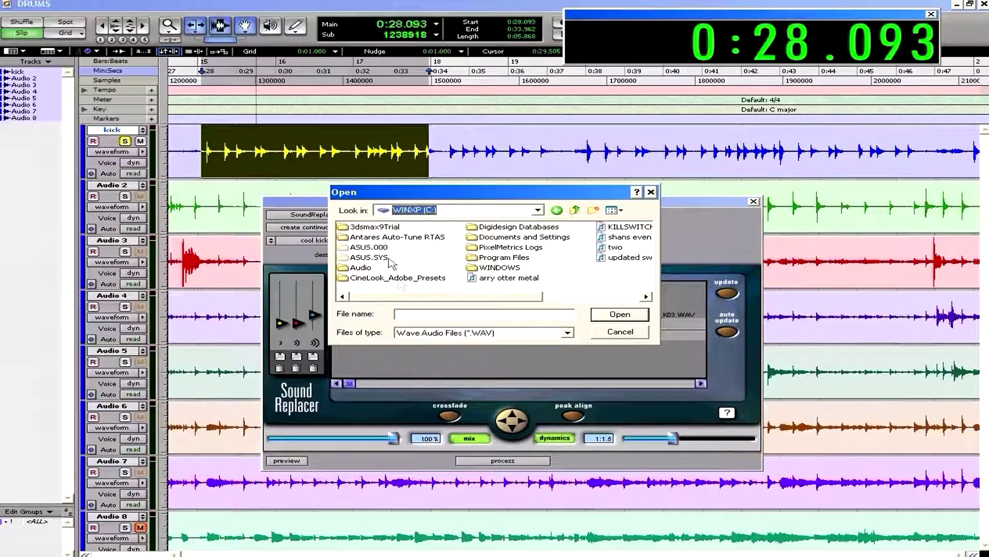
double_click(485, 258)
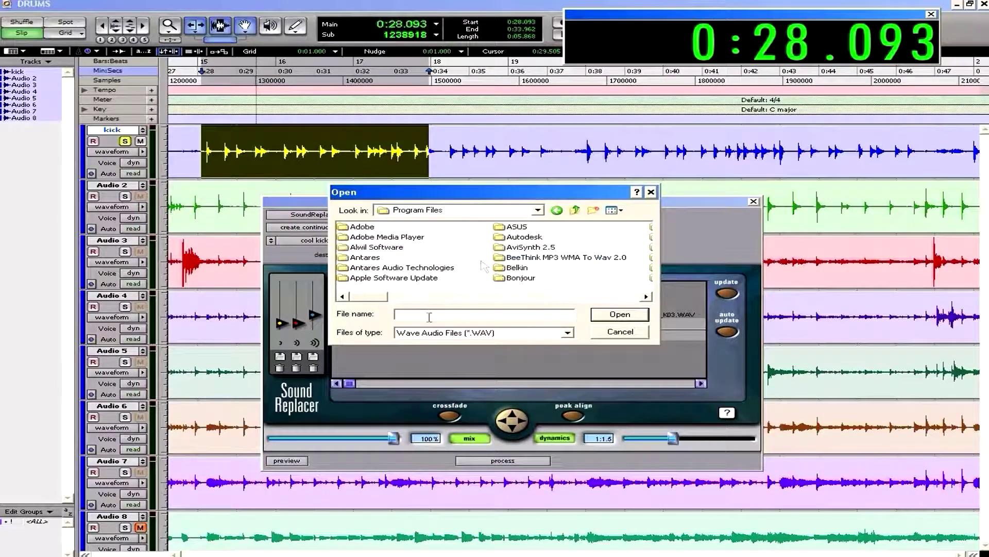
drag(383, 301, 453, 305)
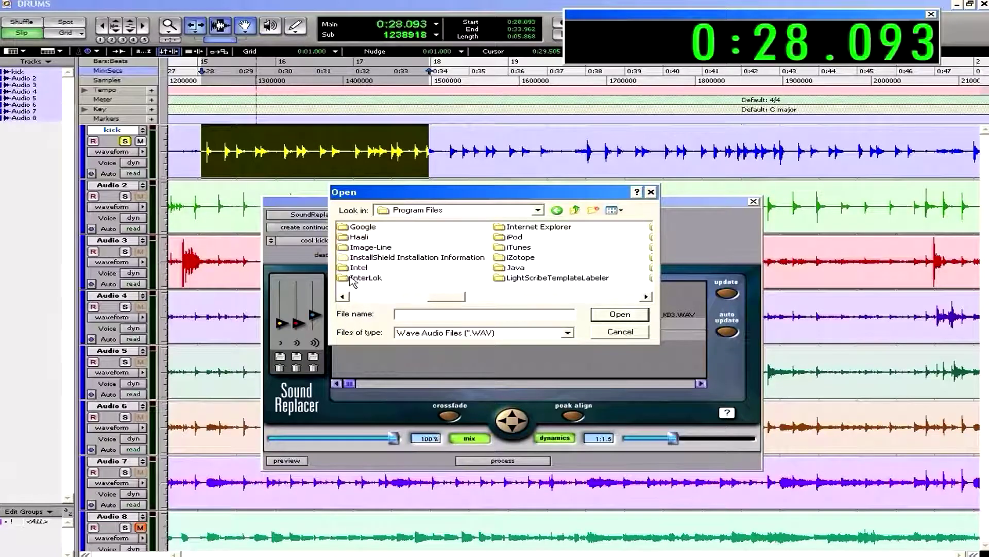
double_click(360, 246)
double_click(362, 237)
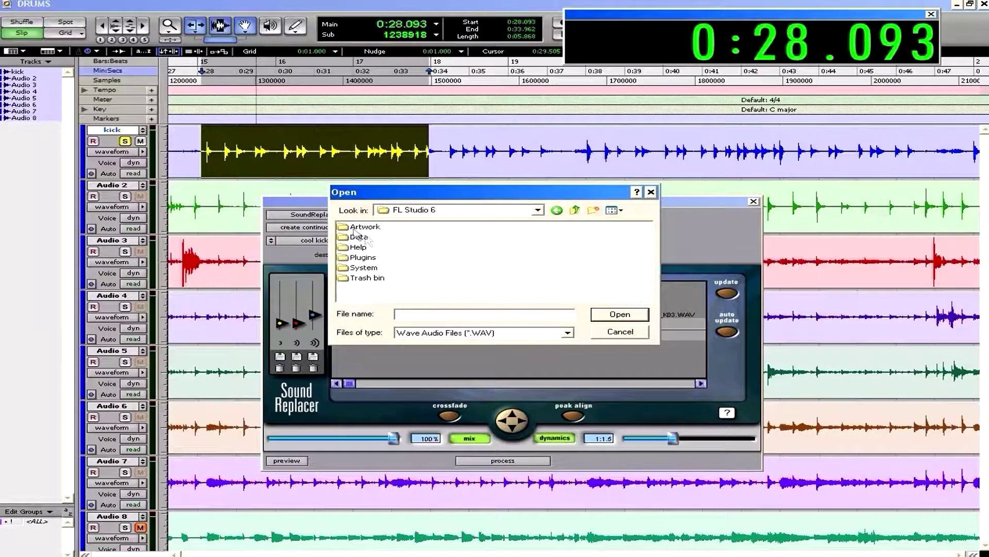
double_click(356, 238)
double_click(357, 236)
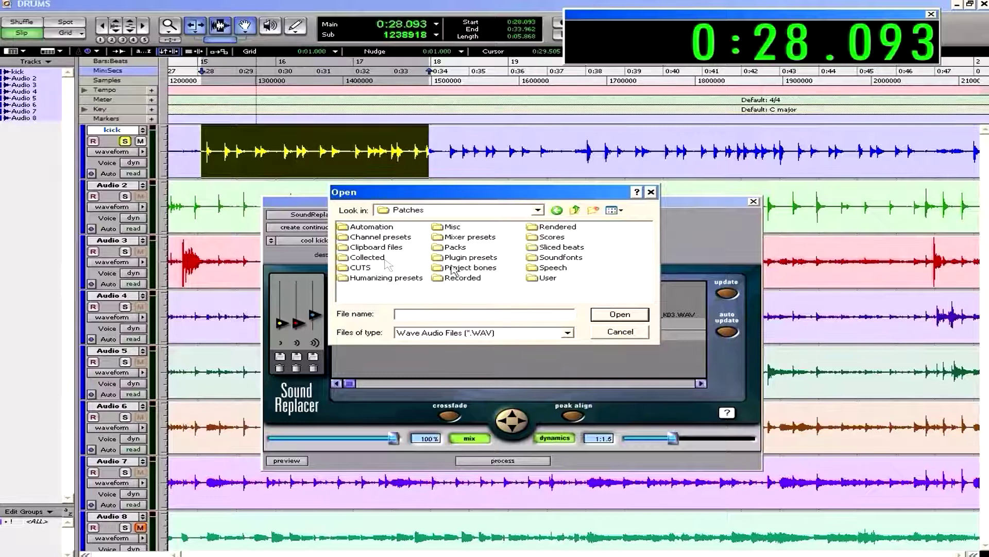
double_click(453, 247)
Step: Look through the Bass Drum - Kicks samples in the super sample pack's Drums & Percussion folder, and leave without loading one
drag(473, 304, 545, 304)
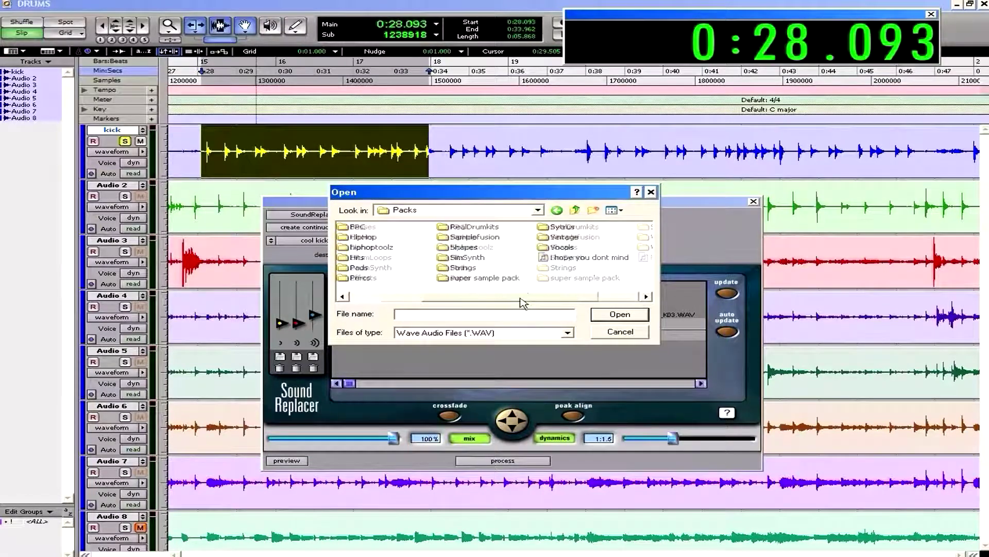
double_click(478, 278)
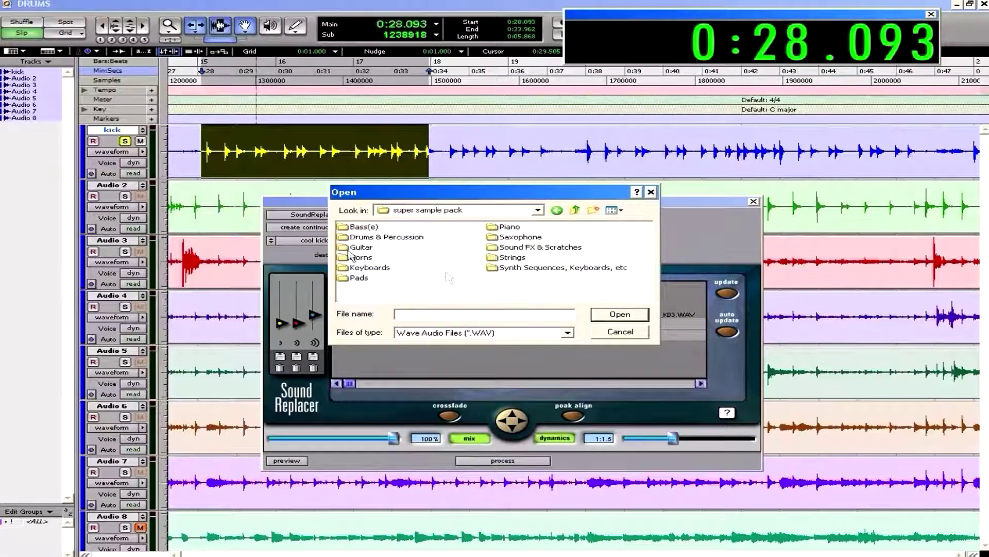
double_click(372, 238)
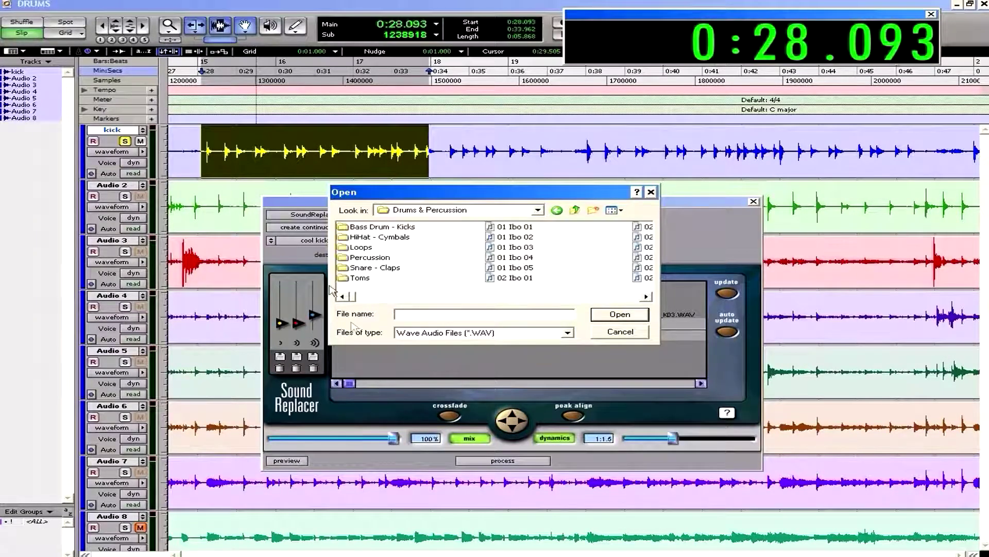
double_click(359, 227)
click(457, 247)
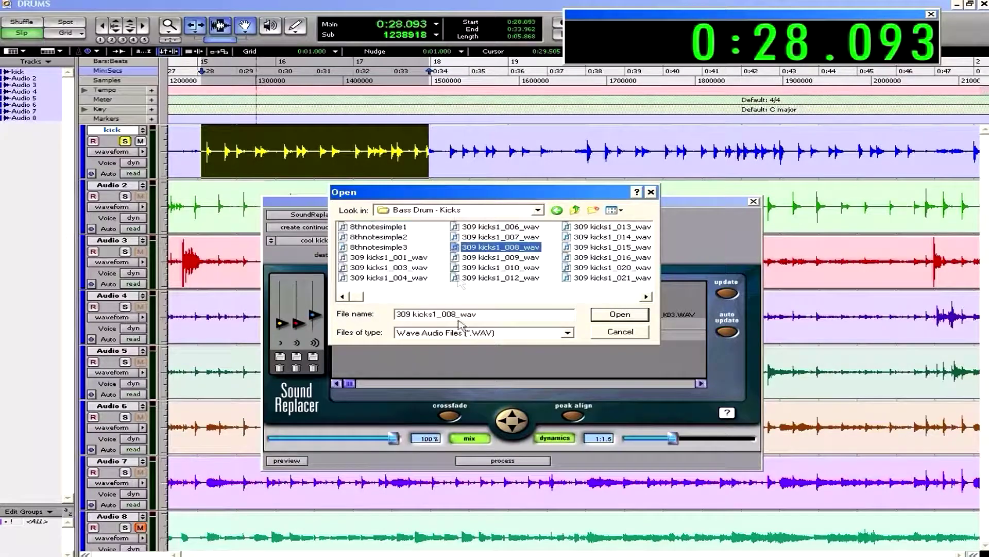
drag(363, 298, 414, 302)
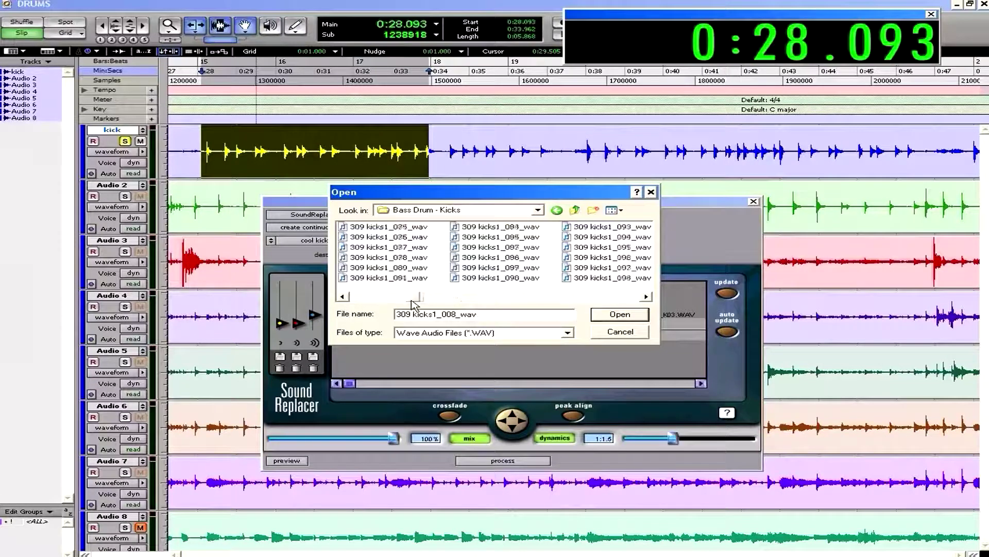
click(650, 193)
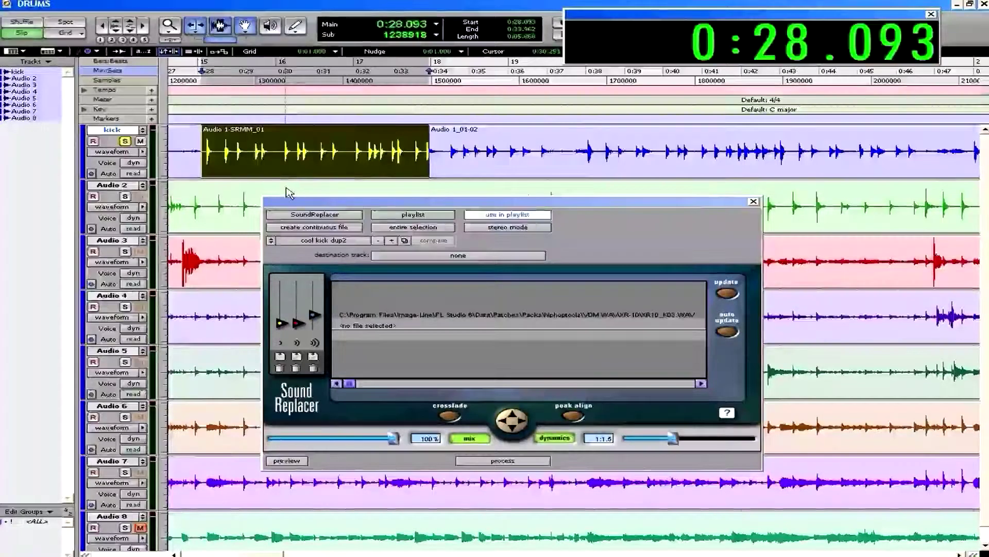
Step: Audition the processed kick passage and load the "cool kick" preset in SoundReplacer
key(space)
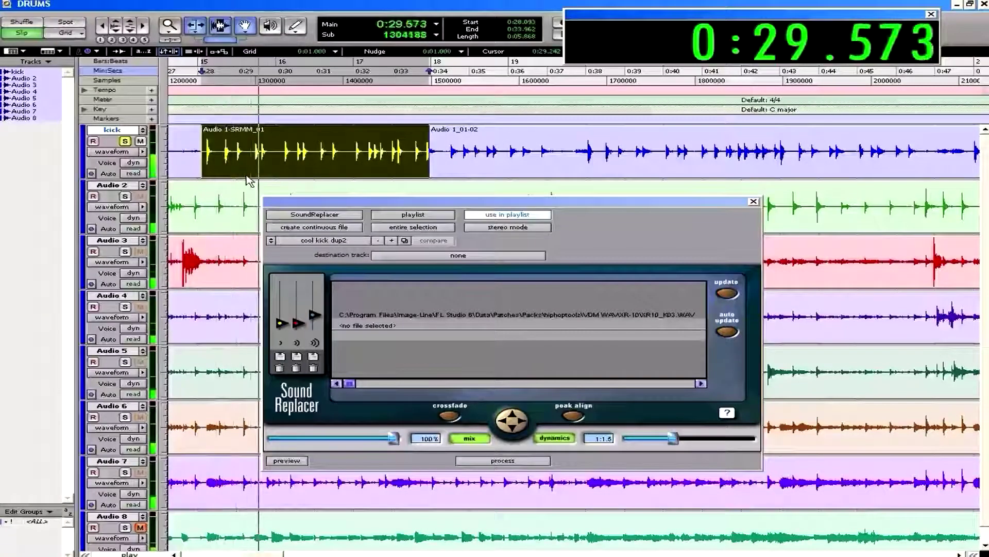
key(space)
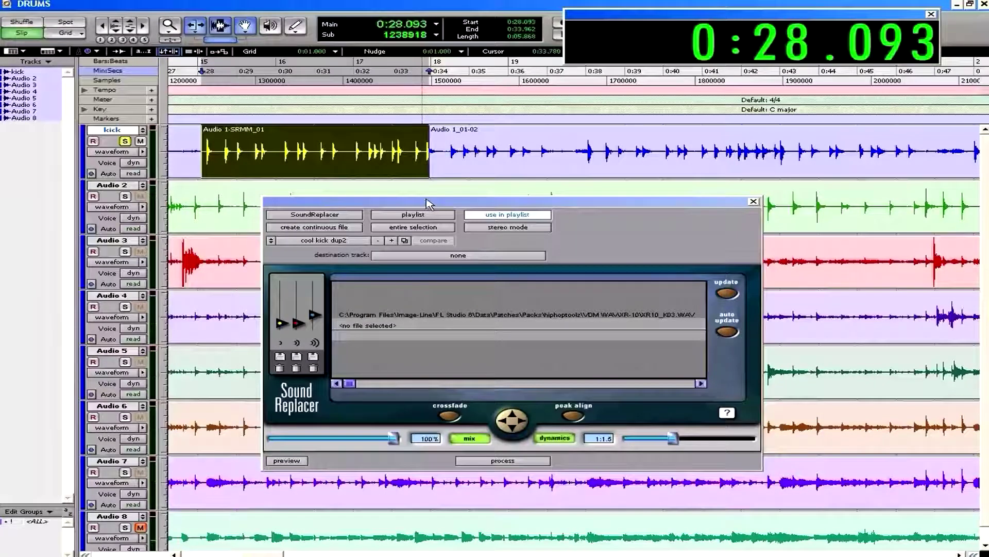
click(324, 240)
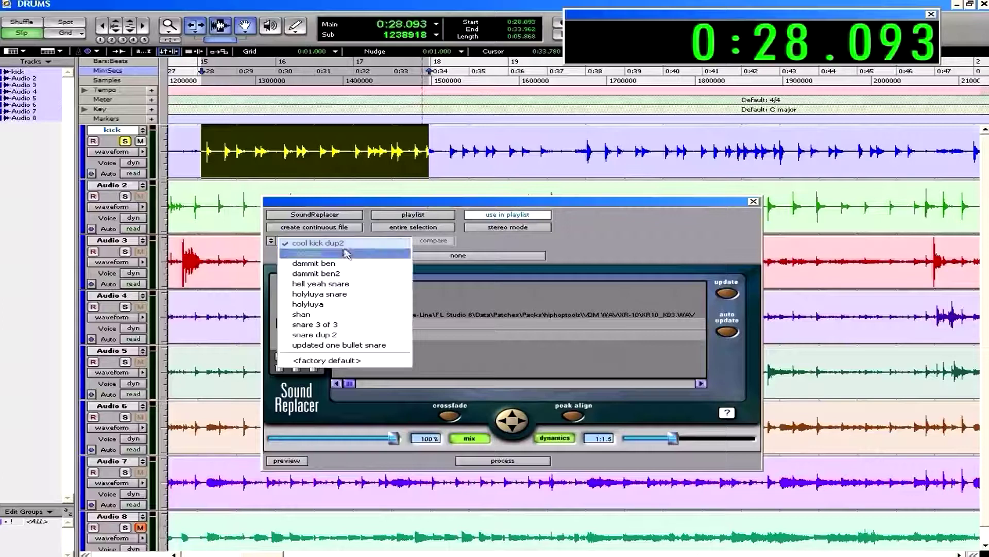
click(347, 253)
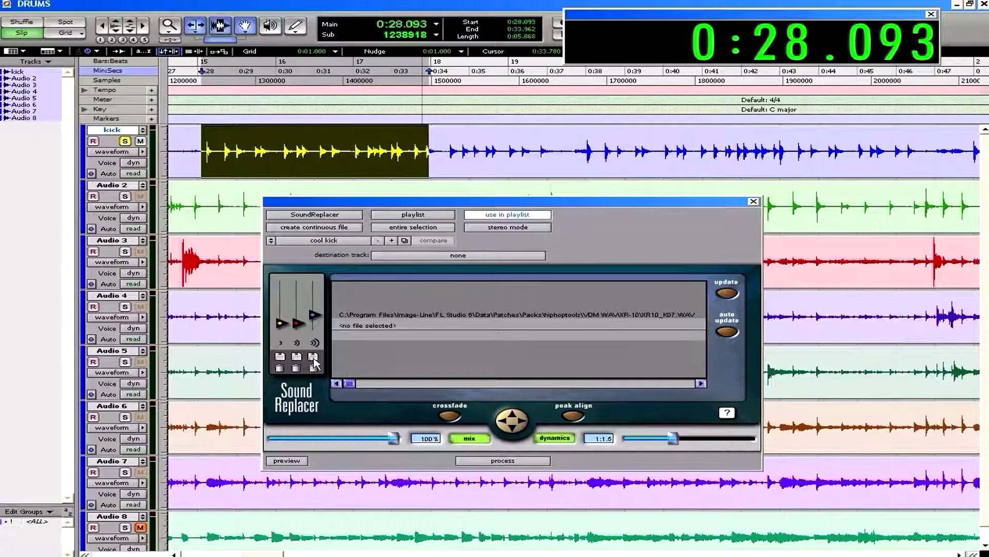
Step: Process the selected kick passage with the "cool kick" sample and audition the result
click(502, 461)
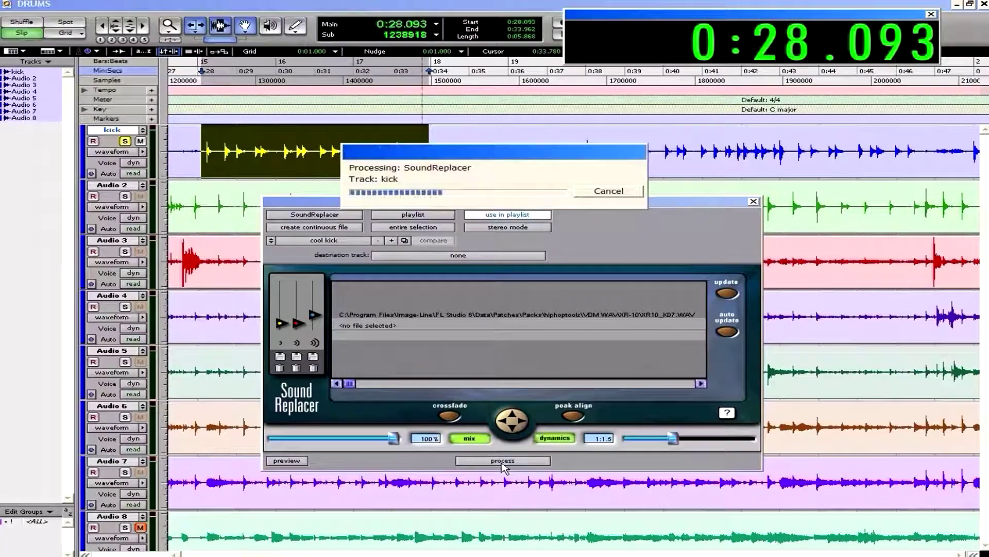
key(space)
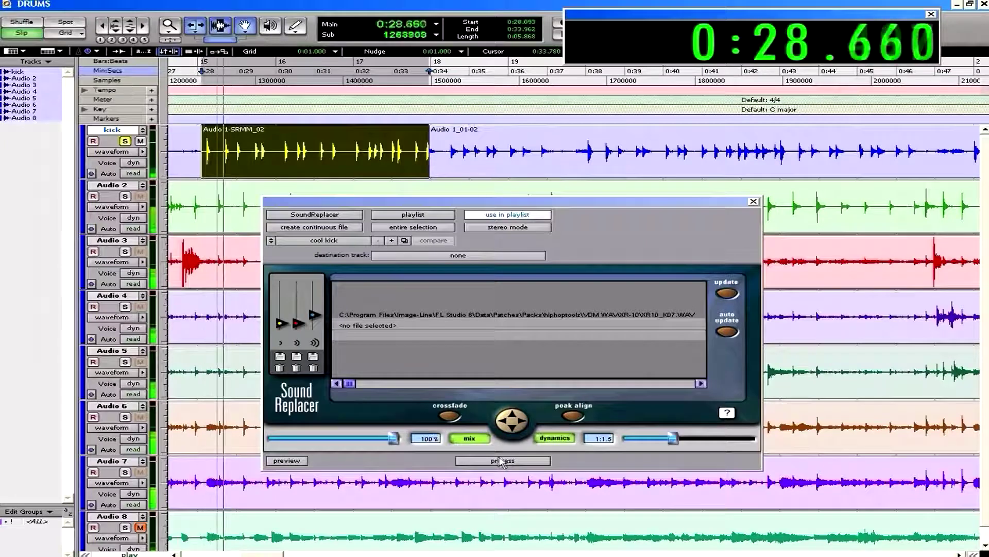
key(space)
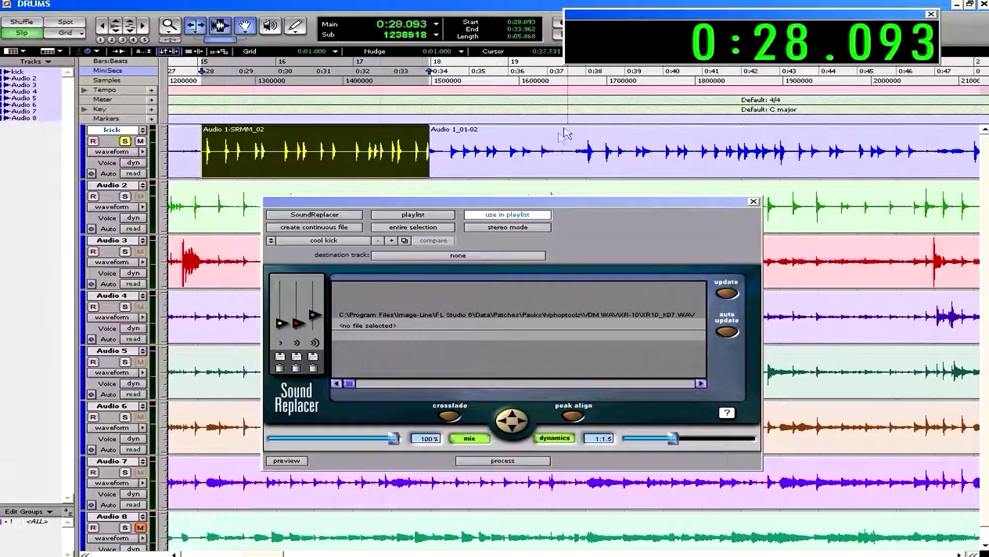
Step: Show the Mix window and add a 7-Band EQ 3 to the kick track's first insert slot
key(ctrl+equal)
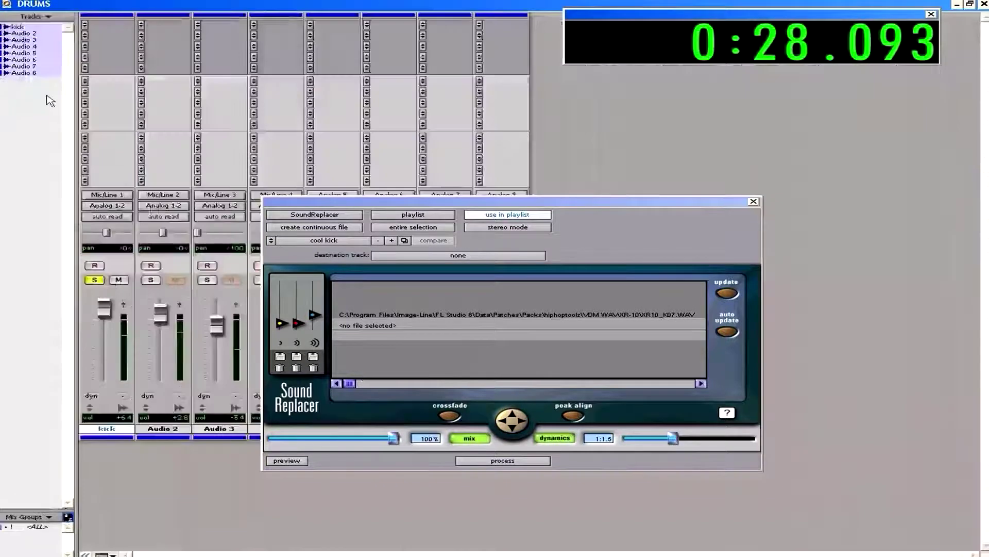
click(90, 28)
mouse_move(139, 46)
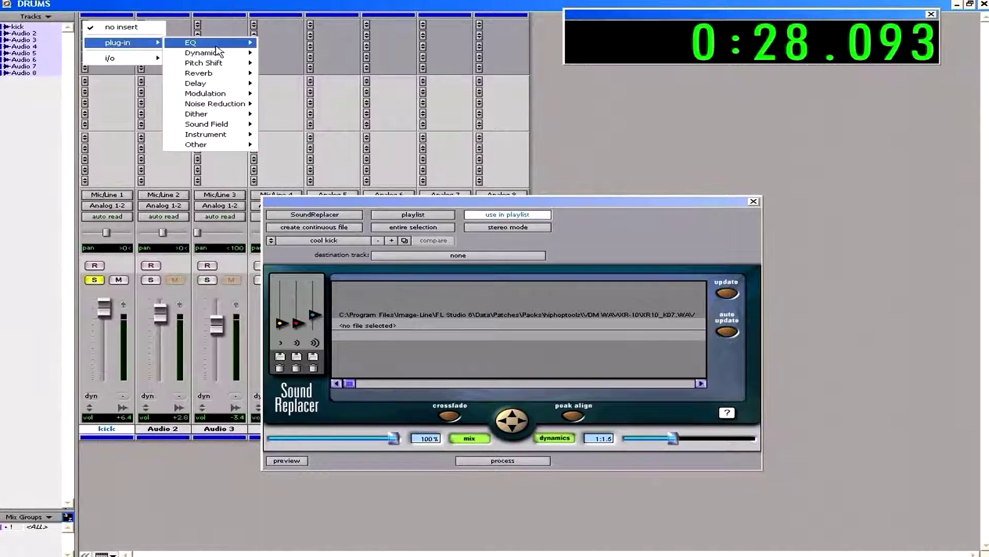
mouse_move(217, 45)
click(324, 63)
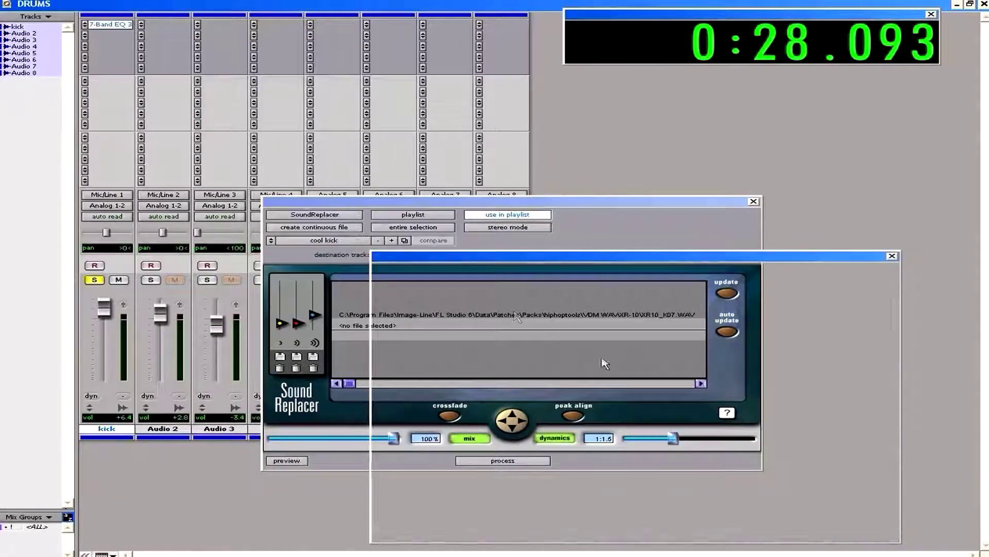
Step: Shape the kick EQ during playback: LF 71.0 Hz at 7.0 dB, LMF 284.0 Hz at -11.7 dB, MF 1.62 kHz at -5.1 dB, HMF 3.79 kHz at -4.1 dB
drag(701, 360, 716, 389)
drag(674, 361, 662, 342)
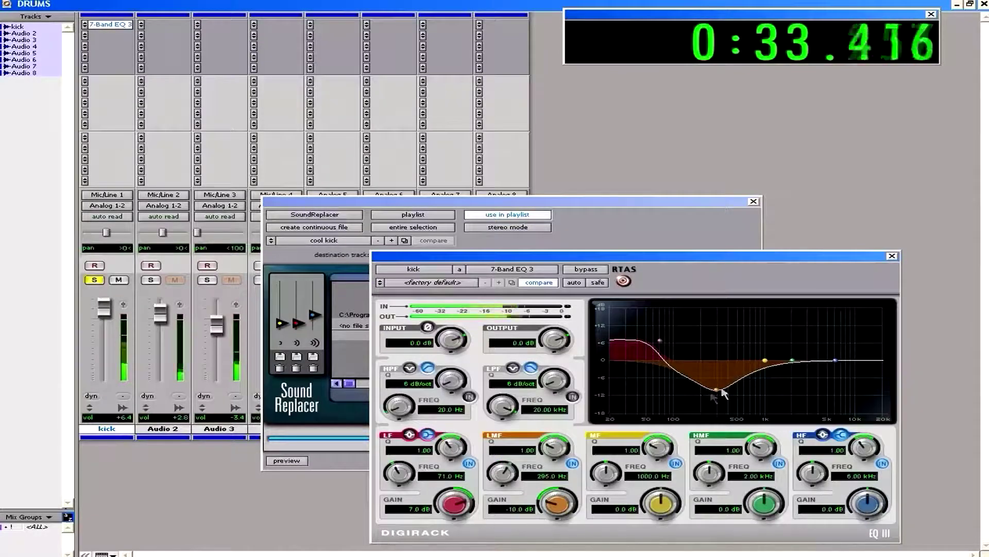
drag(725, 391, 728, 393)
drag(765, 360, 796, 383)
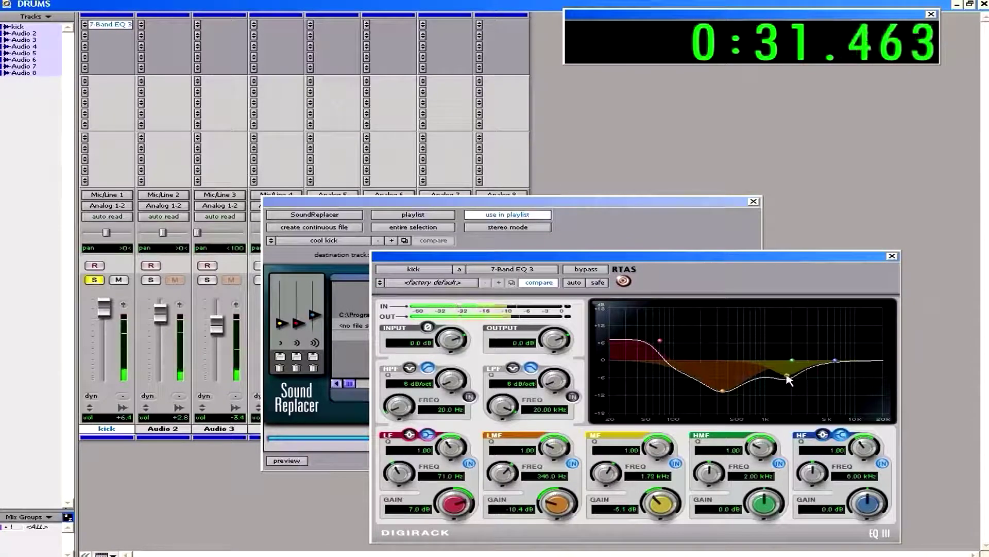
drag(823, 356, 816, 369)
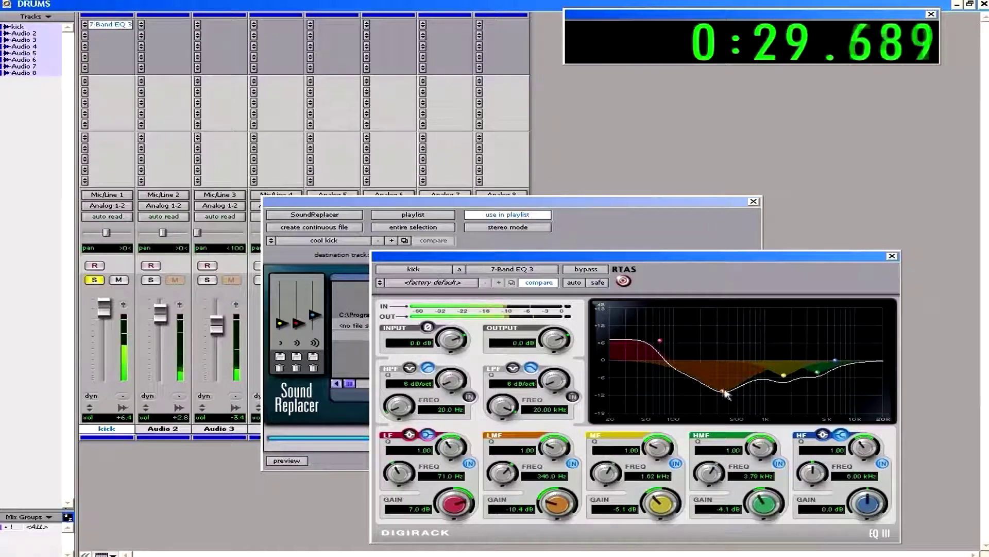
drag(725, 392, 730, 396)
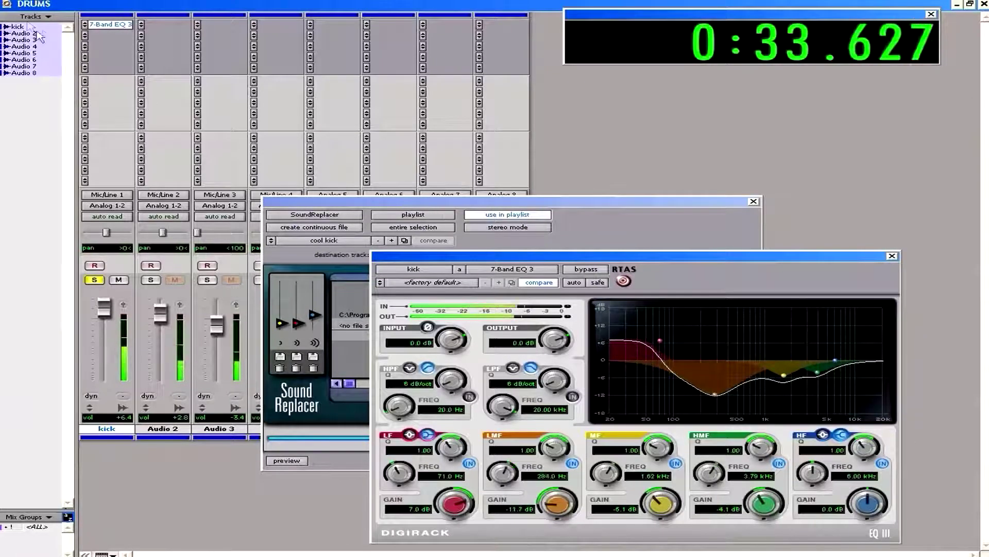
Step: Add a D-Verb reverb to the kick track's second insert slot
click(86, 37)
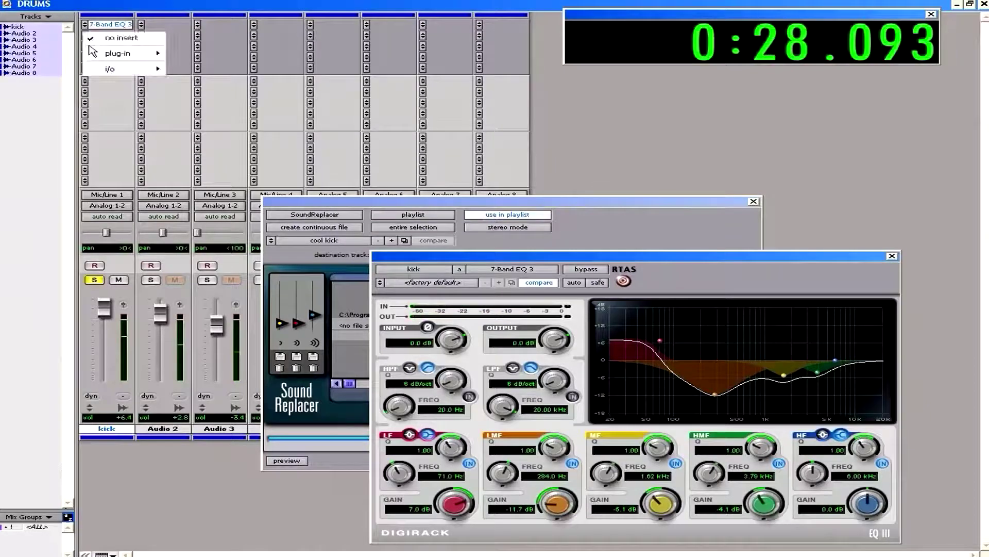
mouse_move(113, 58)
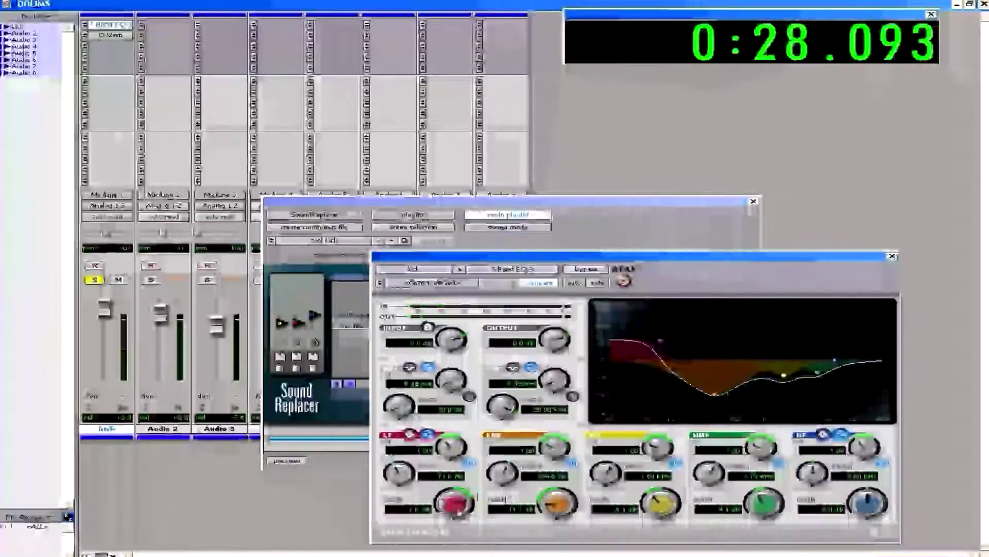
Step: During playback, strengthen the kick EQ's LF boost at a lower frequency and bring the LMF gain close to zero
key(space)
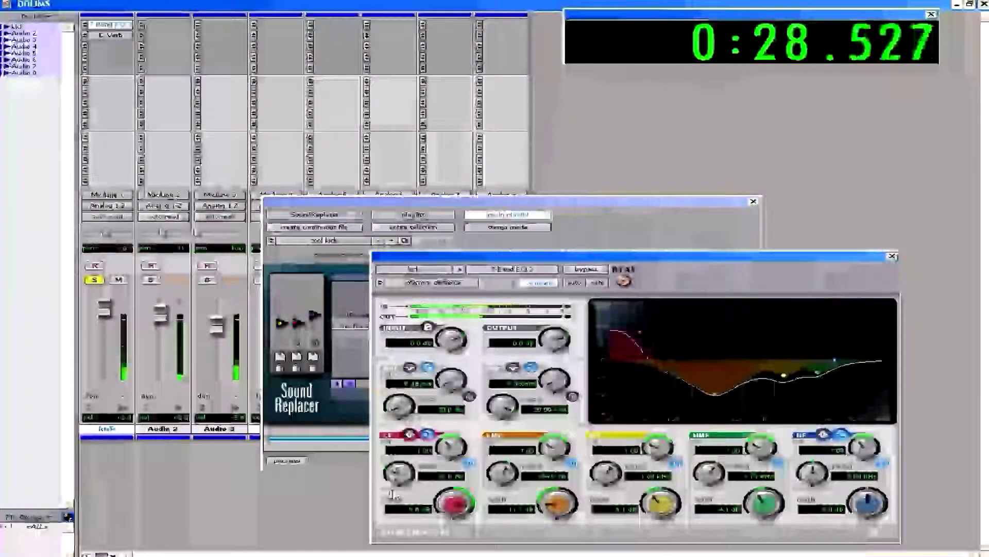
drag(457, 512, 457, 507)
drag(567, 514, 569, 515)
drag(510, 484, 561, 480)
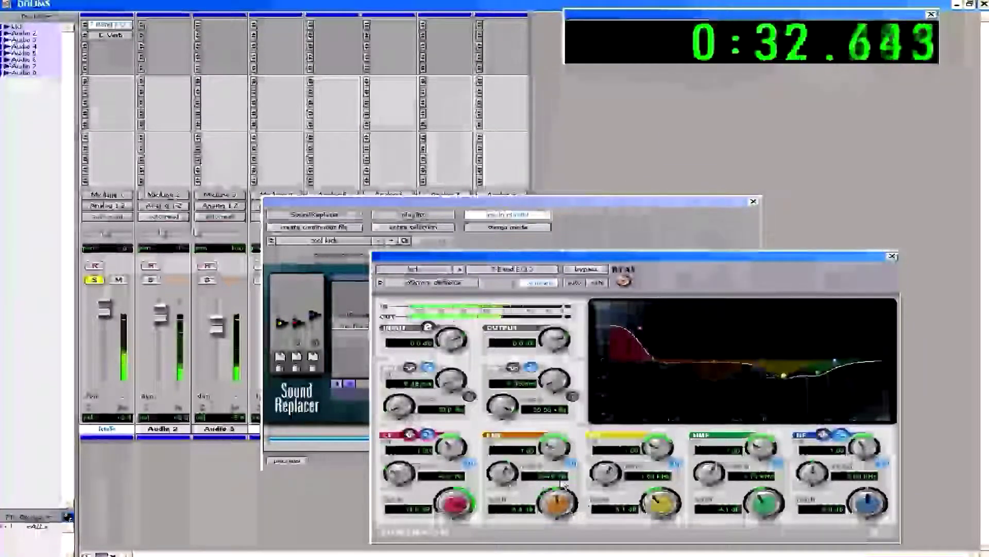
Step: Lower the MF band's frequency with a deeper cut, adjust the HMF band to a mild cut, and close the EQ
mouse_move(764, 504)
mouse_down()
mouse_move(773, 536)
mouse_move(764, 499)
mouse_up()
drag(663, 503, 667, 512)
drag(605, 476, 601, 504)
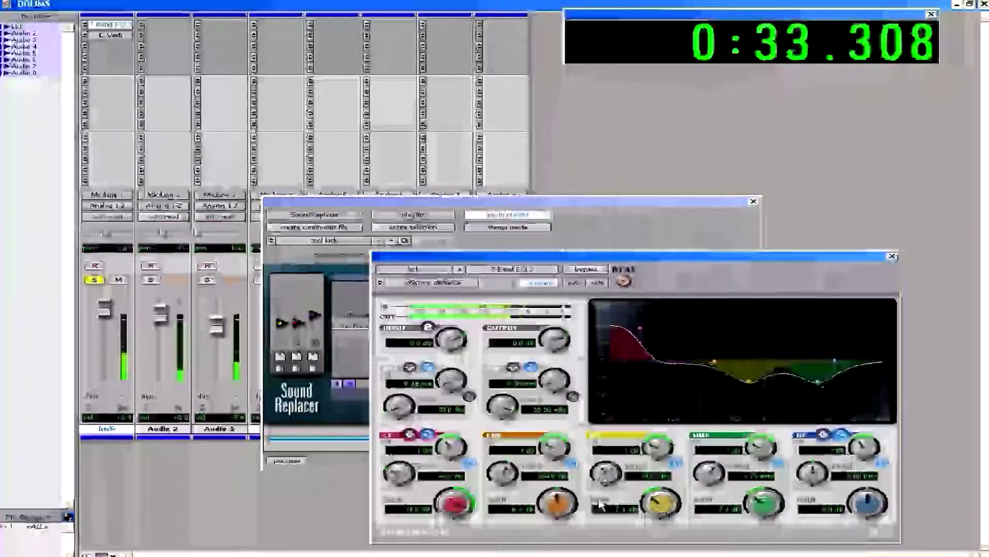
drag(672, 511, 669, 533)
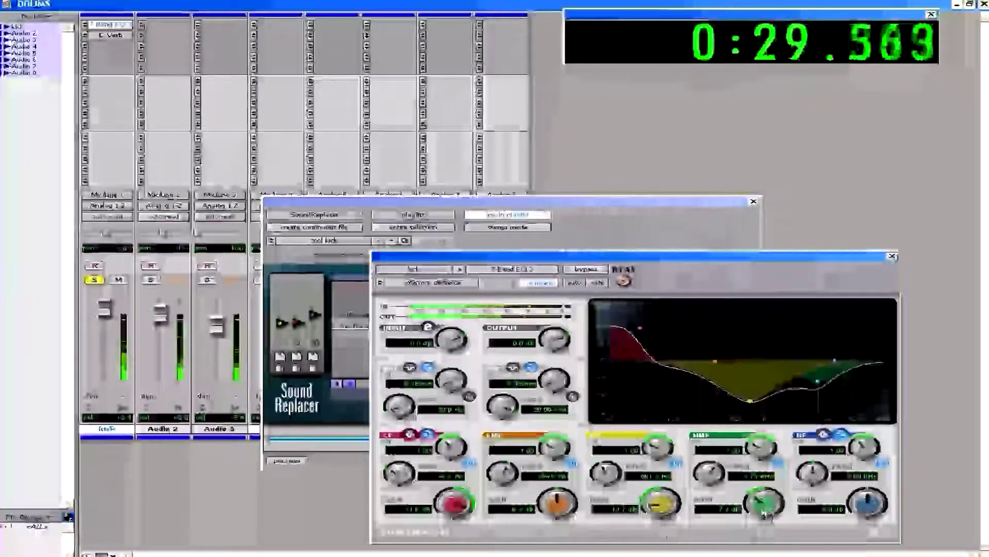
drag(765, 505, 764, 497)
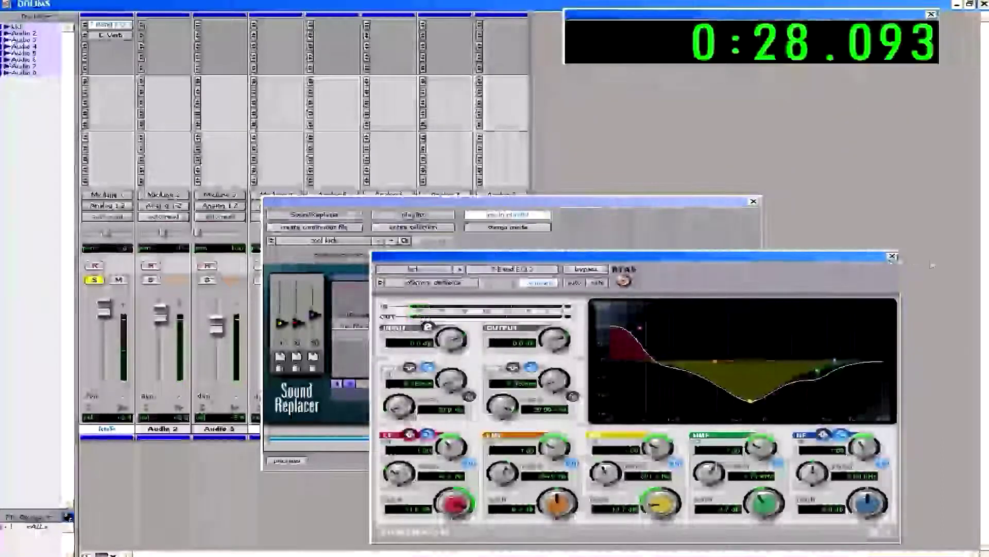
click(892, 256)
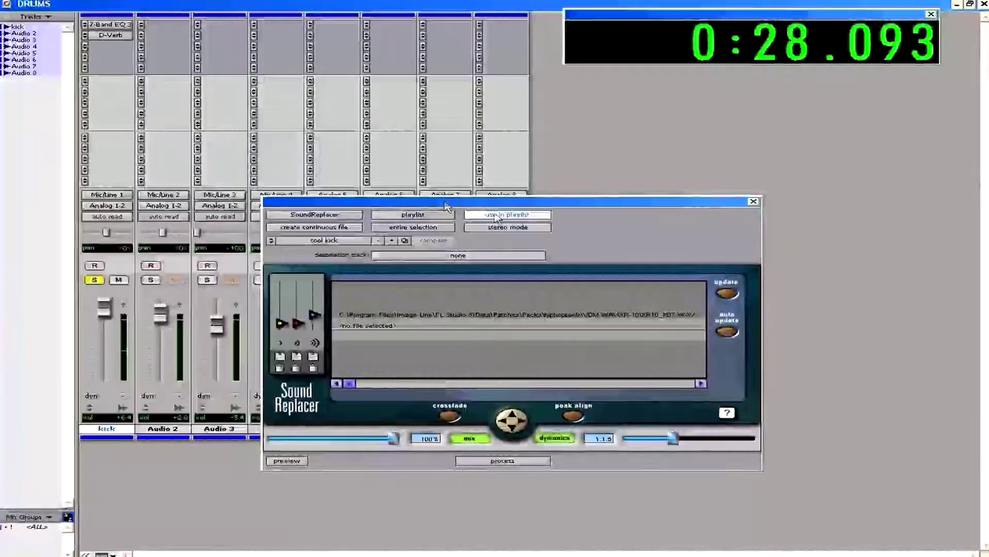
Step: Close the SoundReplacer window and return to the Edit window's track waveforms
drag(448, 206, 515, 227)
click(821, 223)
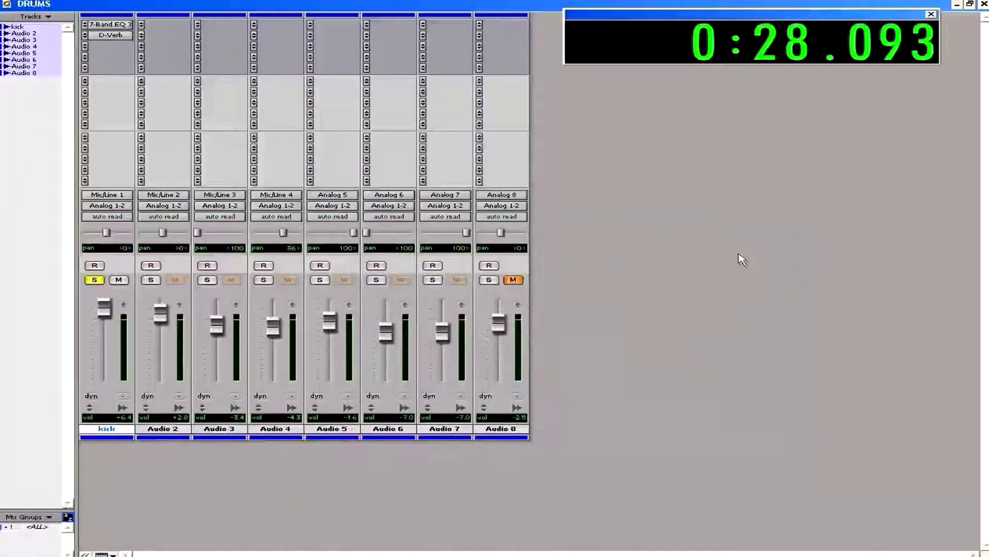
key(ctrl+=)
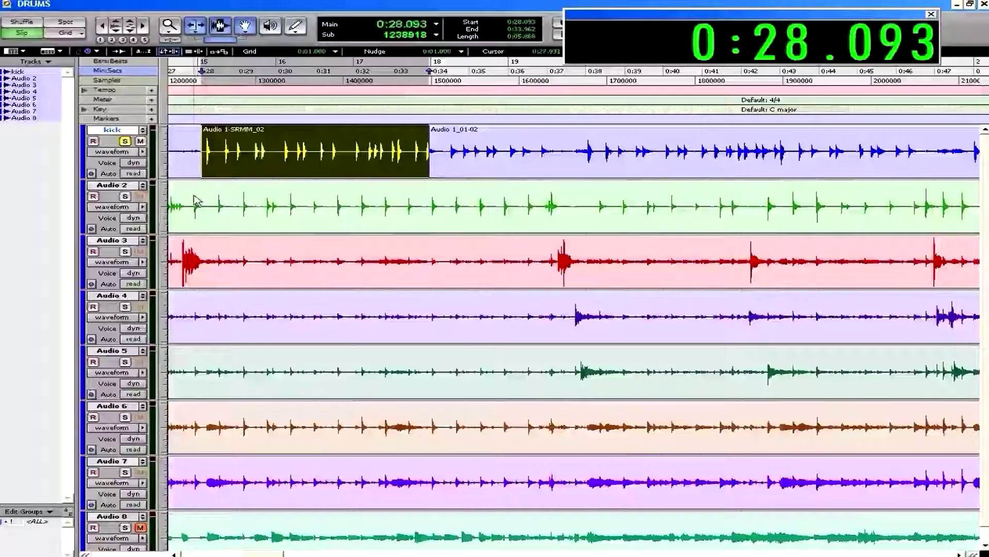
Step: Select the Audio 2 hits from 0:27.851 to 0:34.425 and open SoundReplacer for that selection
drag(194, 201, 450, 213)
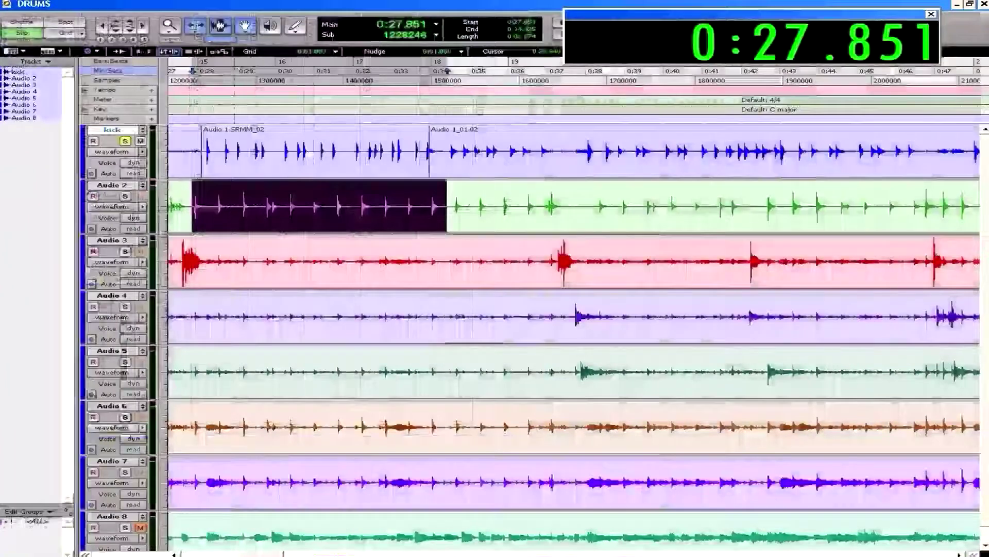
click(199, 1)
mouse_move(209, 101)
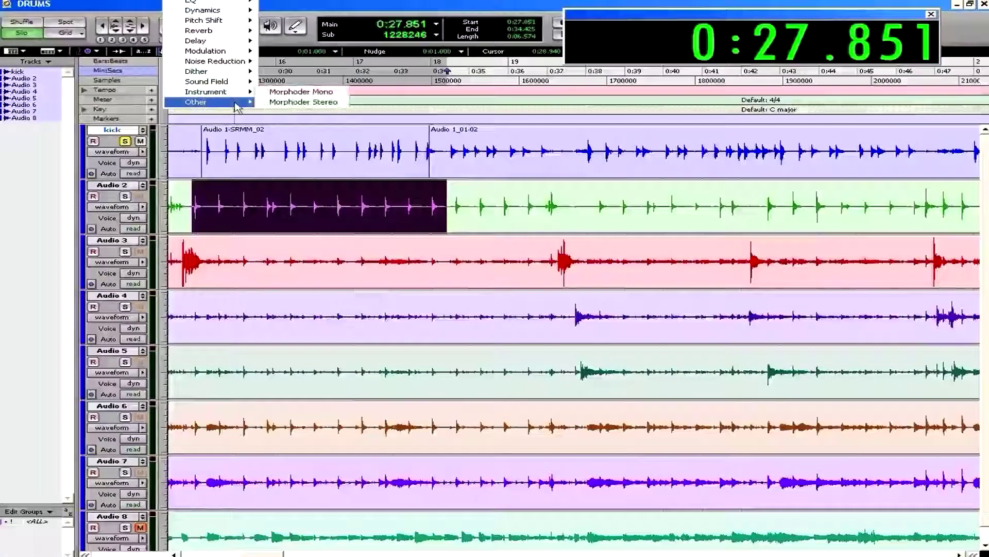
click(297, 296)
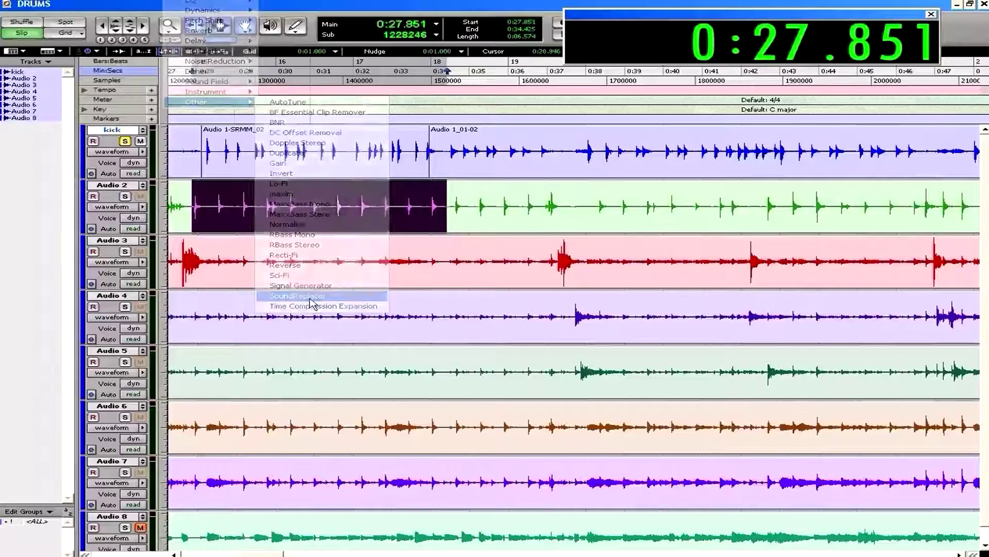
Step: Try to load the "updated one bullet snare" preset in SoundReplacer
click(405, 263)
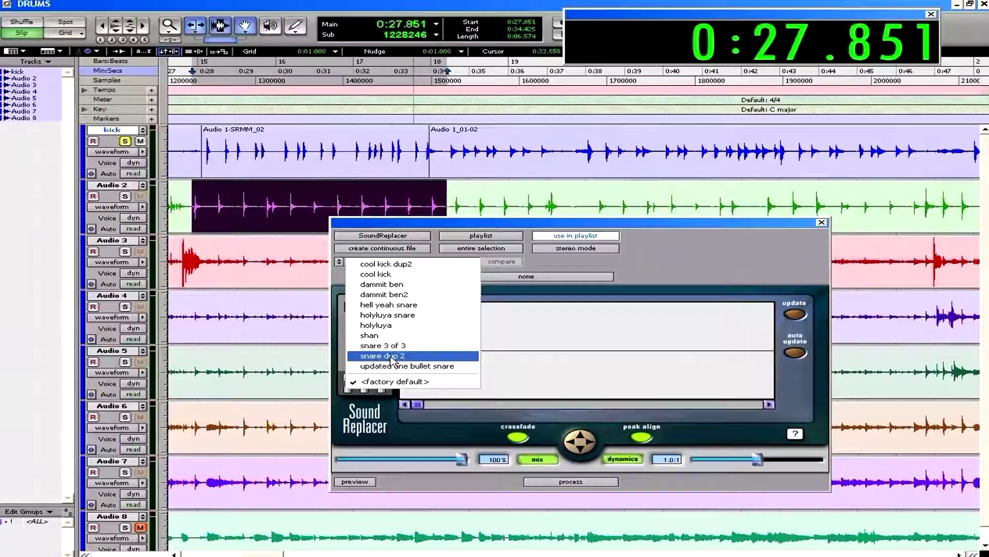
click(430, 367)
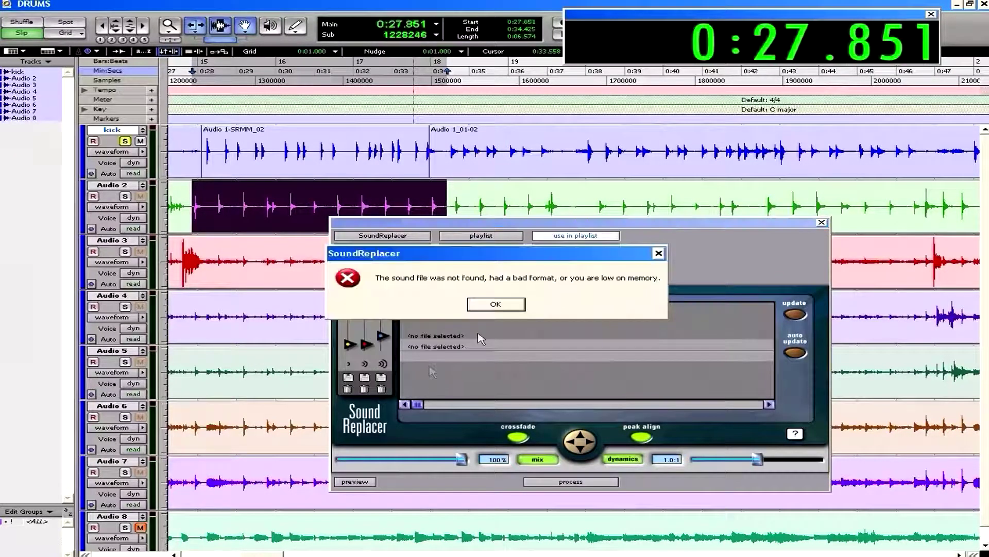
click(487, 307)
Step: Load the "snare dup 2" preset and process the Audio 2 selection to replace its snare hits
click(391, 264)
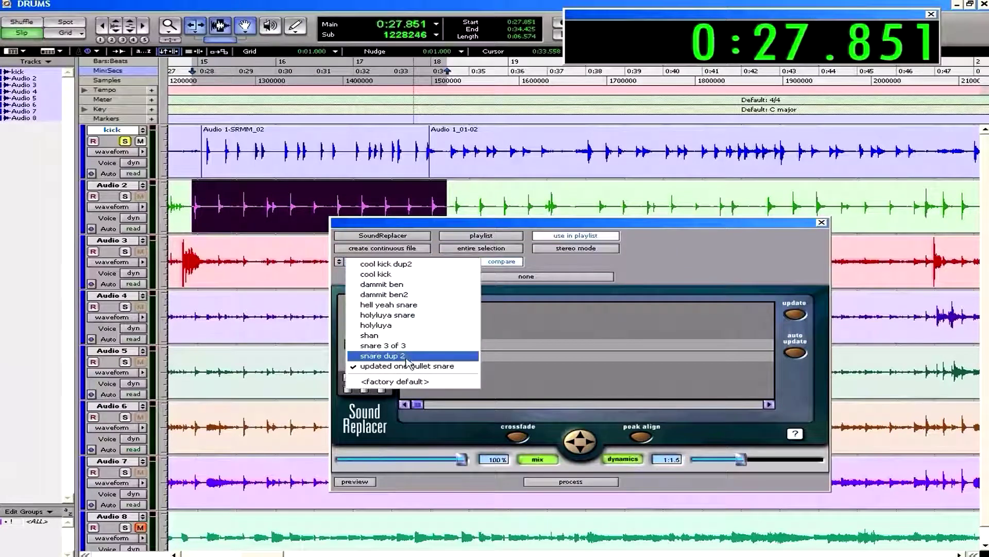
click(407, 357)
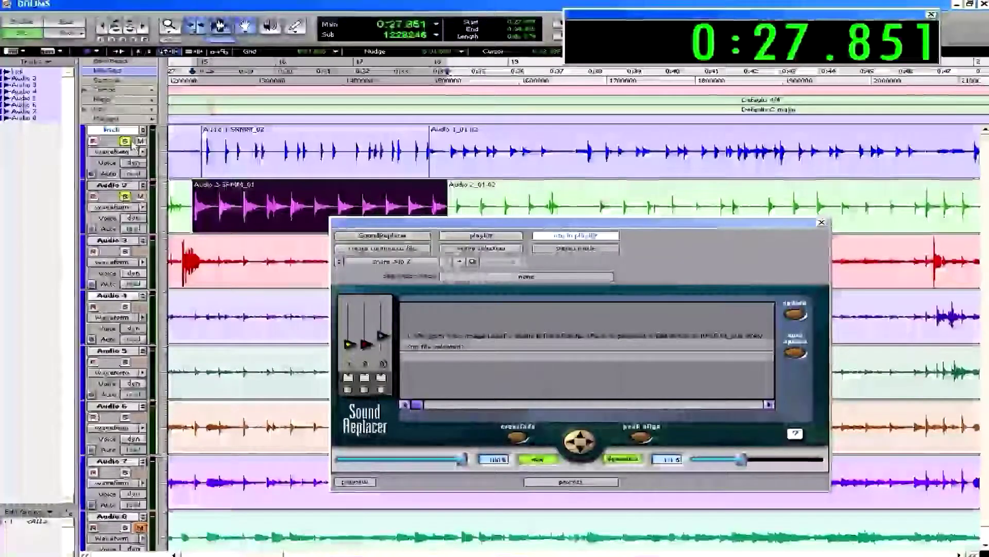
Step: Unsolo the kick and audition the replaced Audio 2 snare, first soloed and again with the other drum tracks
click(125, 141)
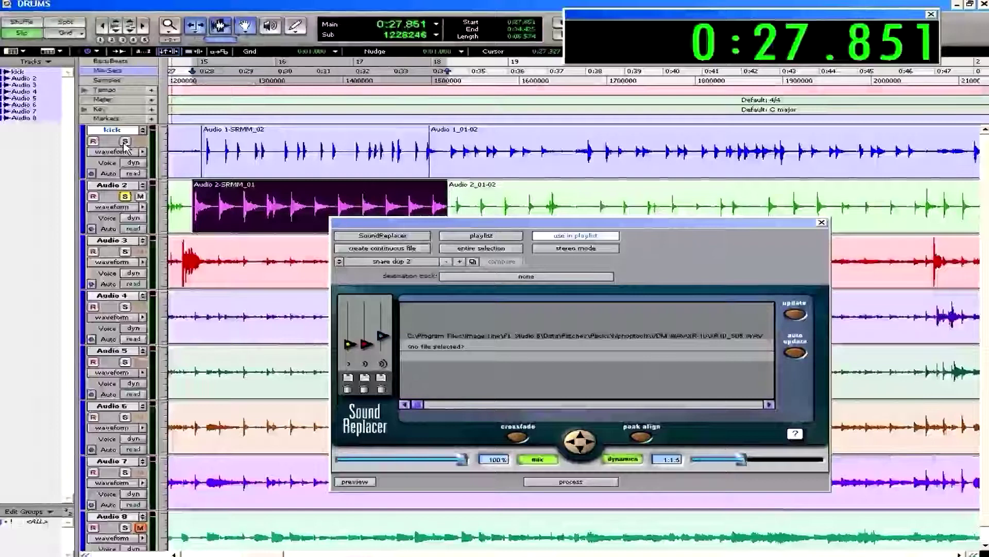
key(space)
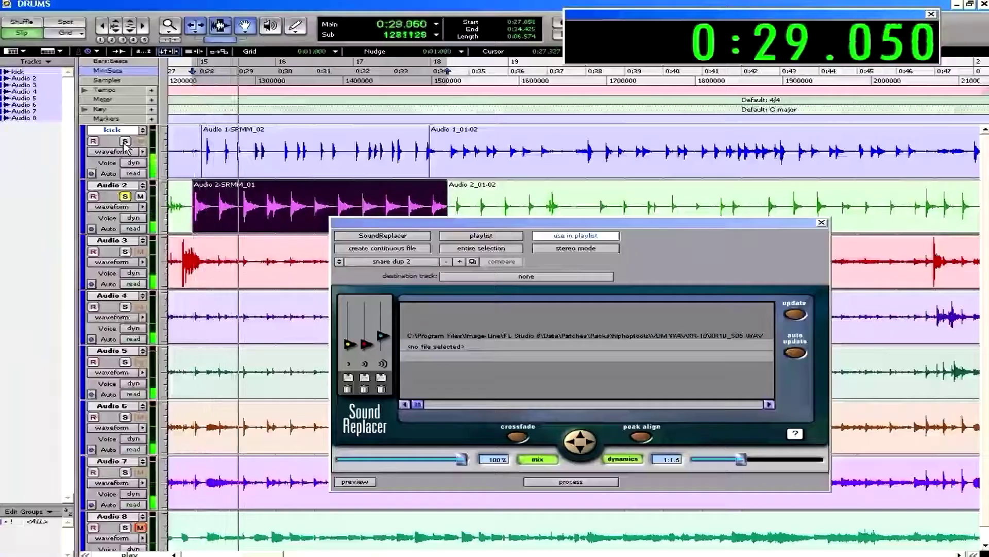
key(space)
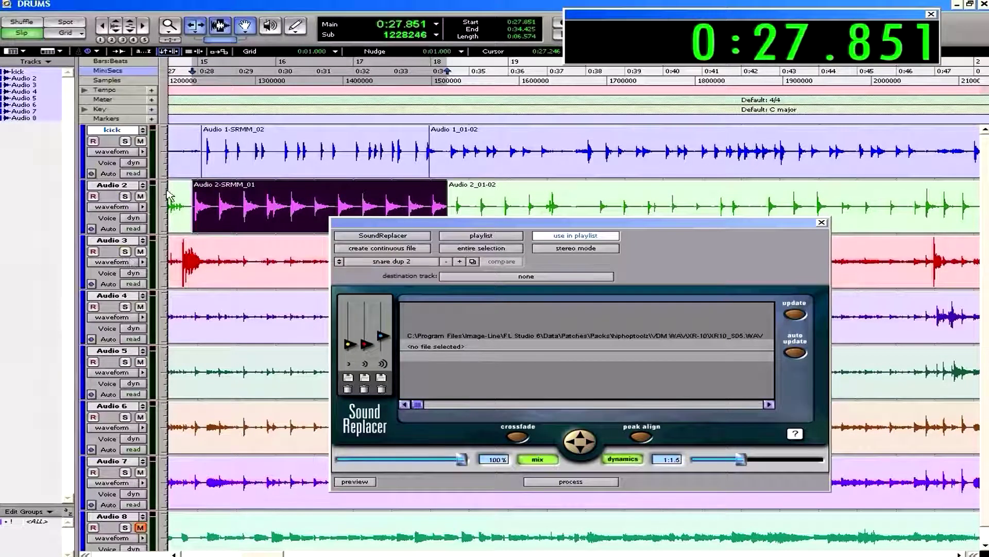
key(space)
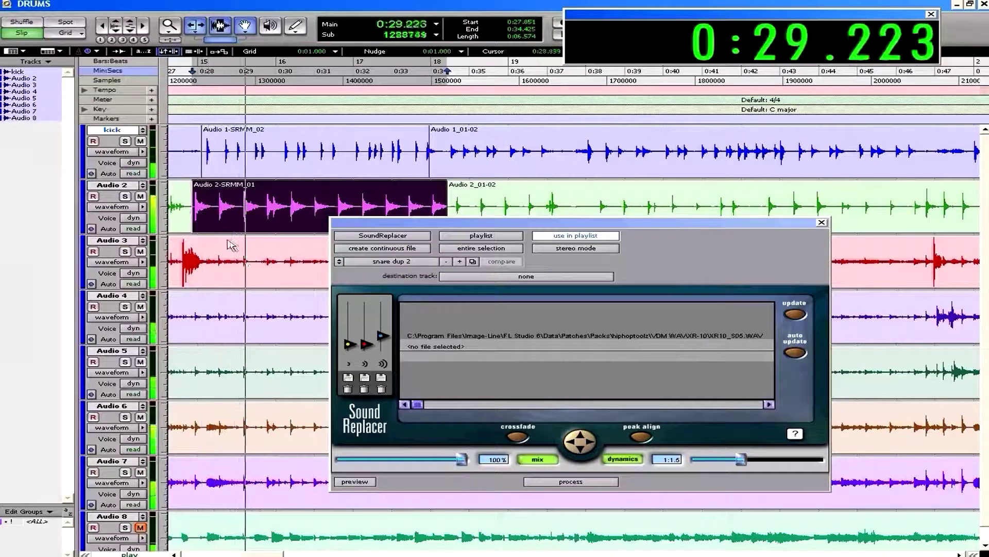
key(space)
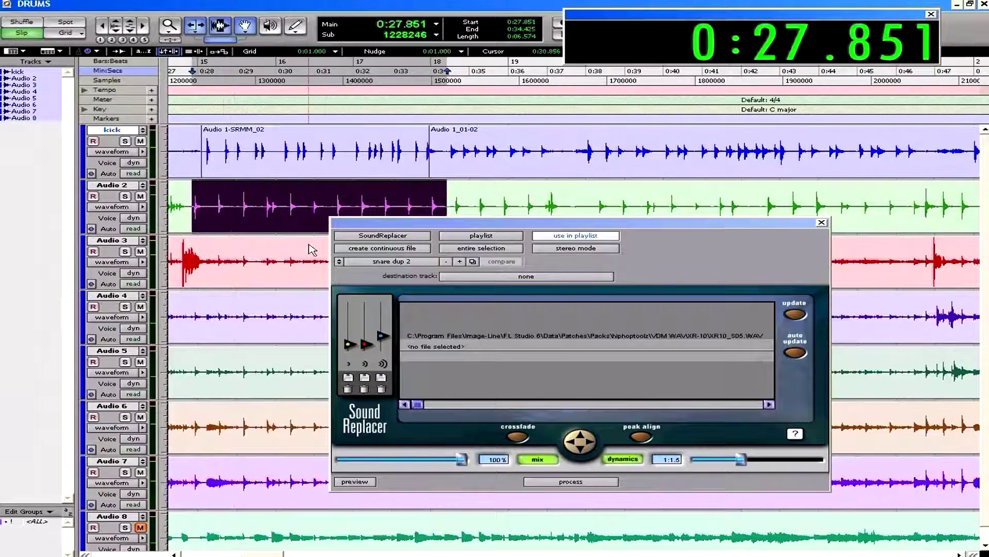
Step: Set the Audio 2 fader to -12.3 dB in the mixer during playback and close SoundReplacer
key(ctrl+equal)
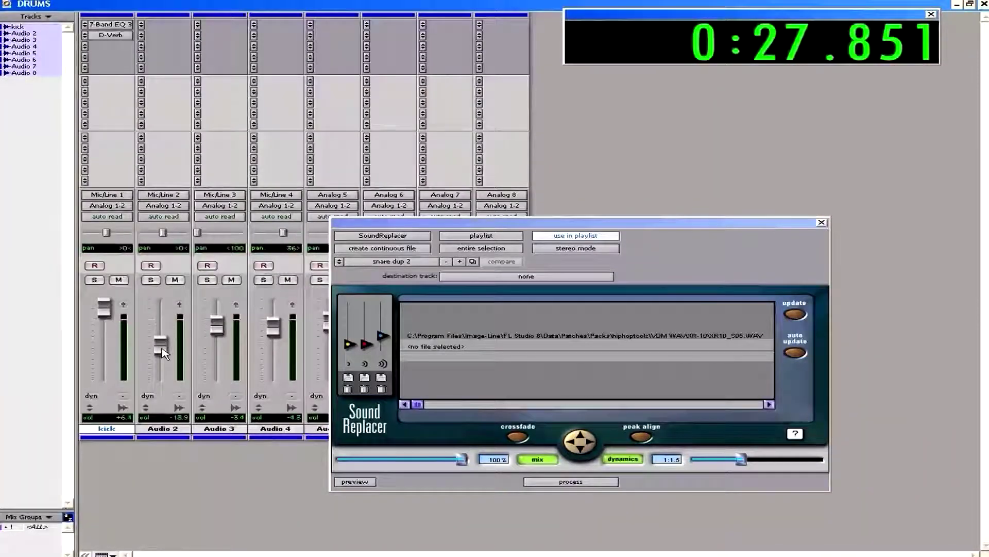
key(space)
drag(163, 353, 162, 348)
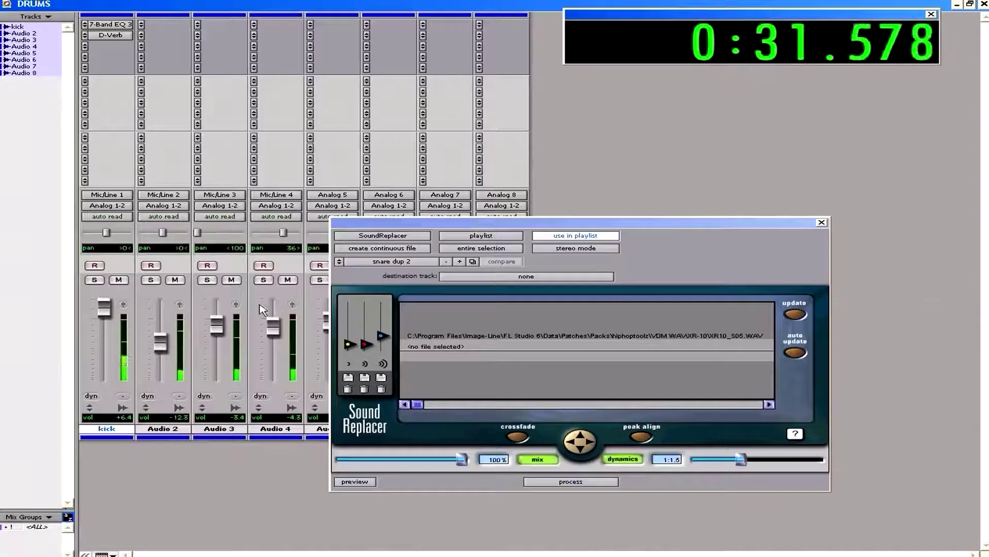
click(823, 225)
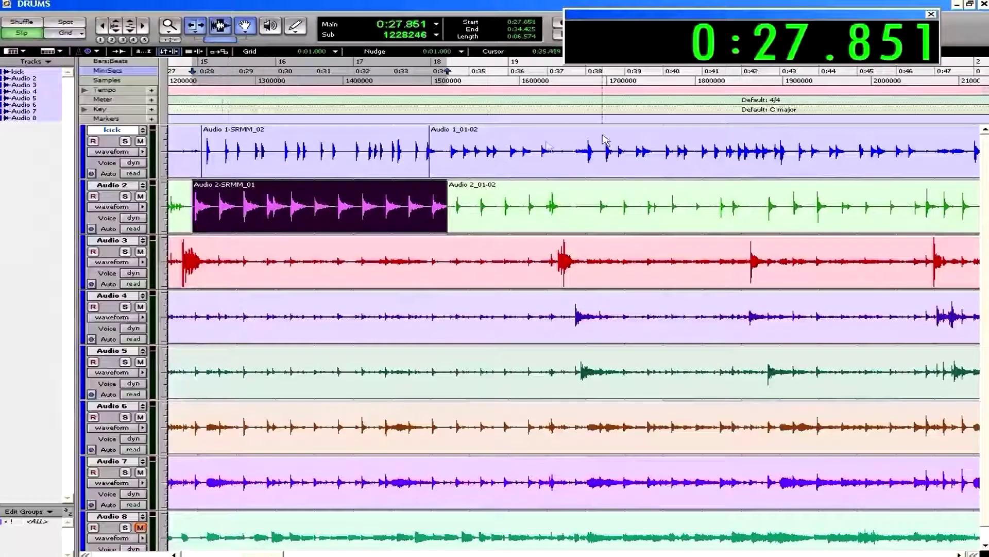
Step: Listen to the drum mix across the replaced and original sections, replaying it from 0:30.634 on the kick track
click(198, 254)
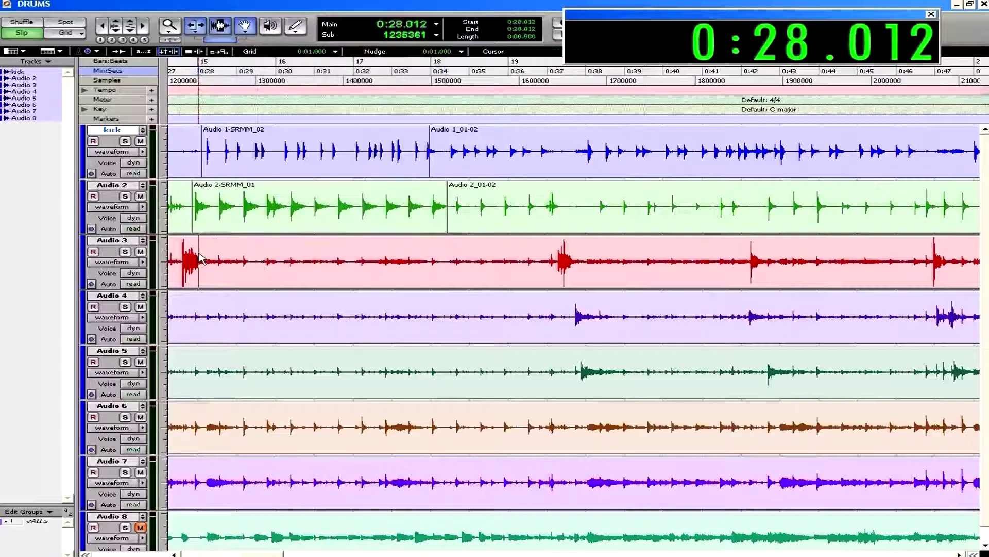
key(space)
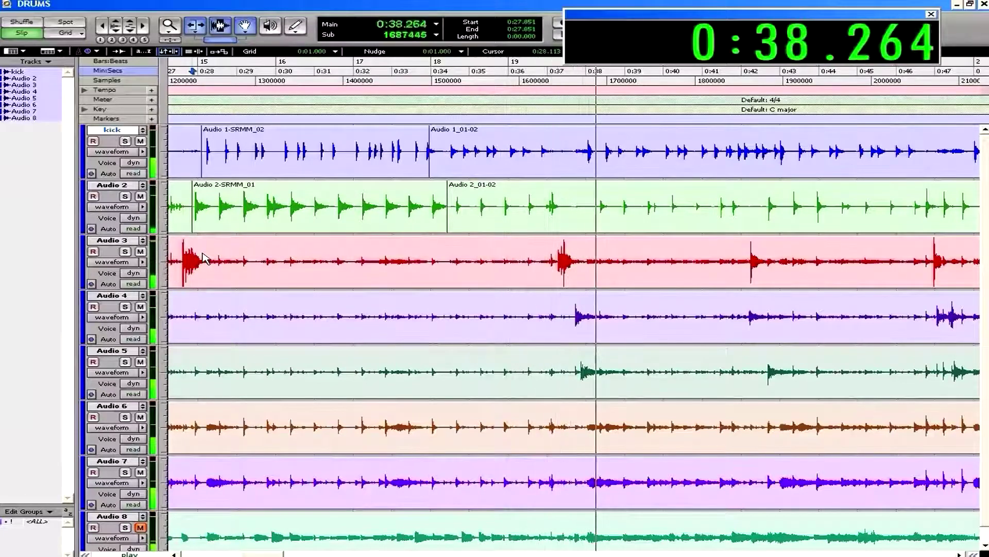
key(space)
click(303, 156)
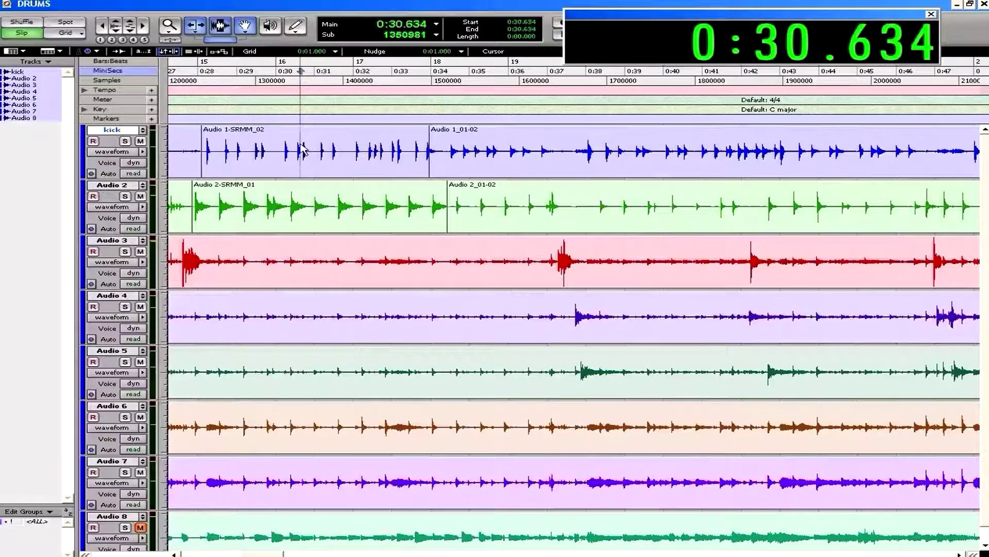
key(space)
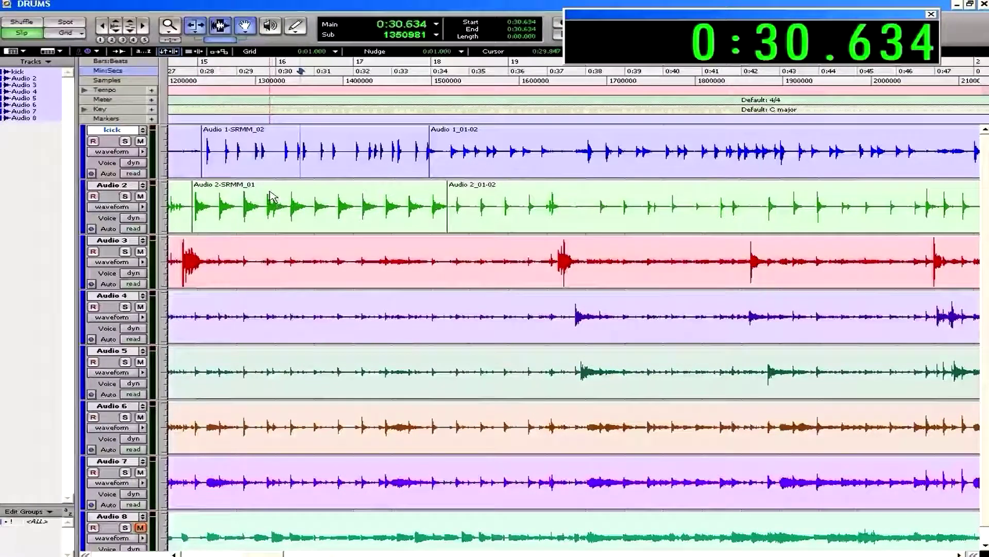
Step: Duplicate the kick track once with all its playlists, automation, inserts, sends and group assignments, placed after the original
right_click(113, 134)
click(209, 195)
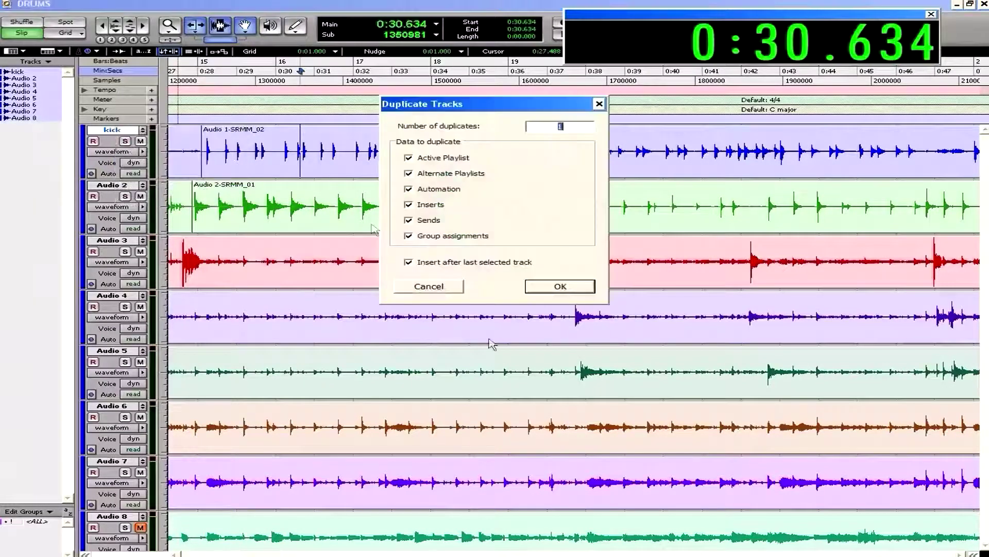
click(549, 293)
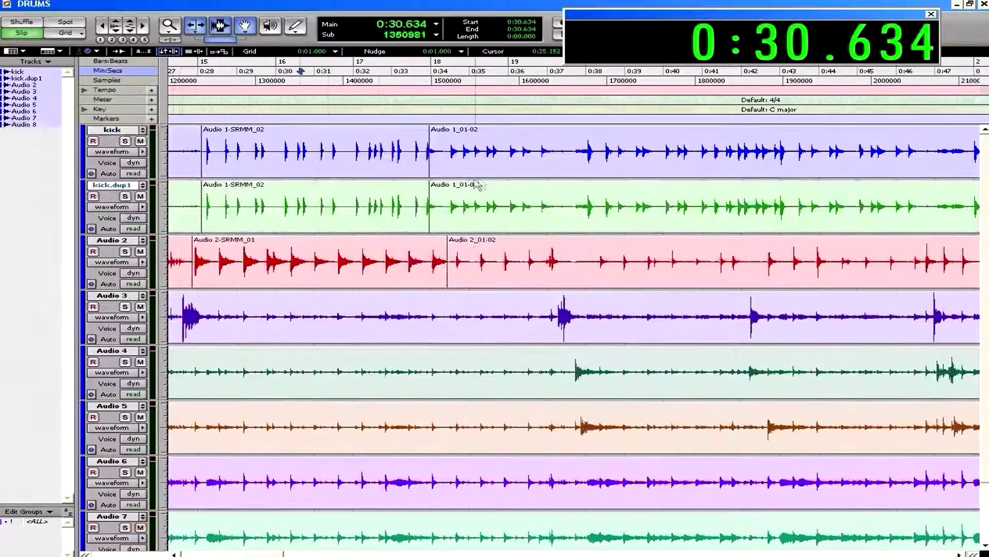
Step: Process the Audio 1_01-02 region on the duplicated kick track with SoundReplacer's "cool kick" preset, and solo that track
double_click(466, 200)
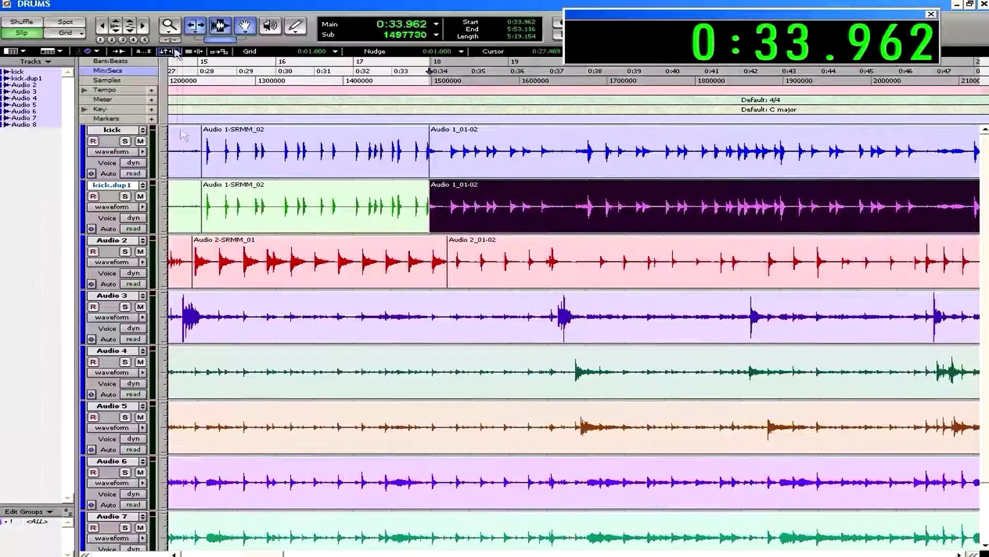
click(216, 2)
mouse_move(229, 108)
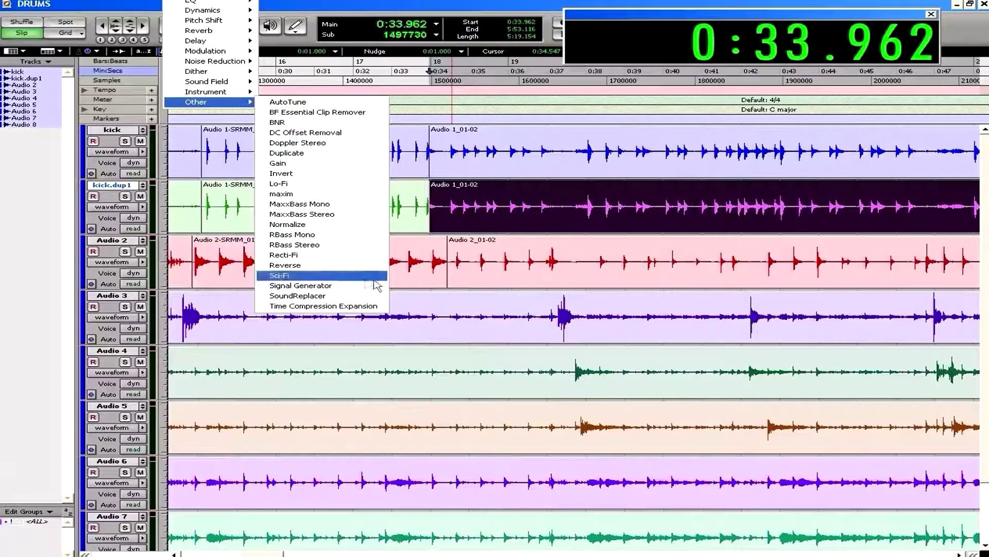
click(368, 296)
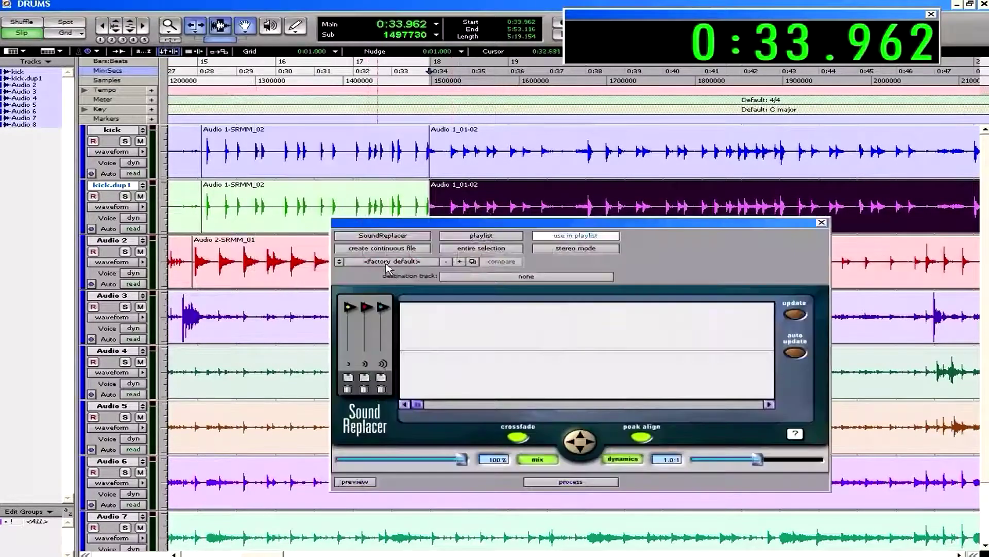
click(387, 264)
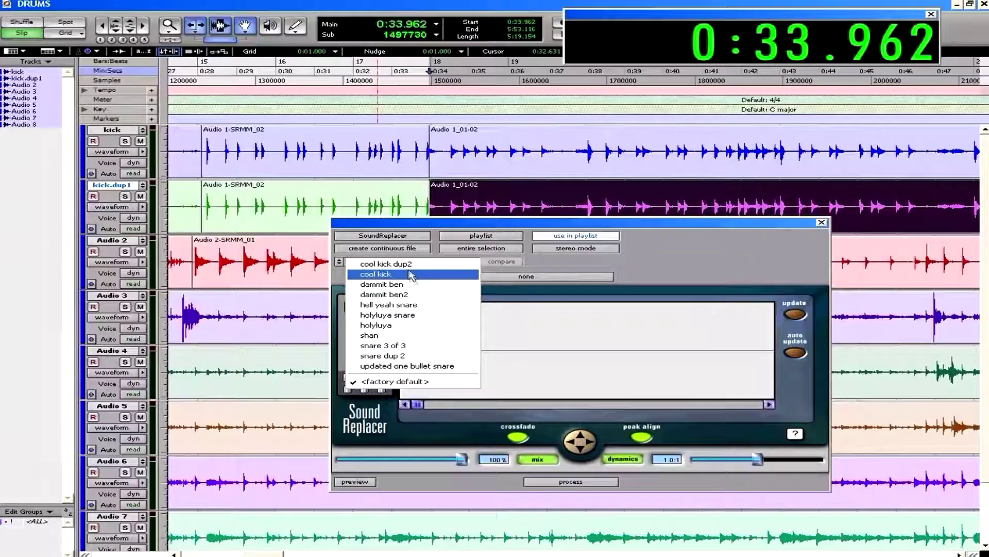
click(410, 274)
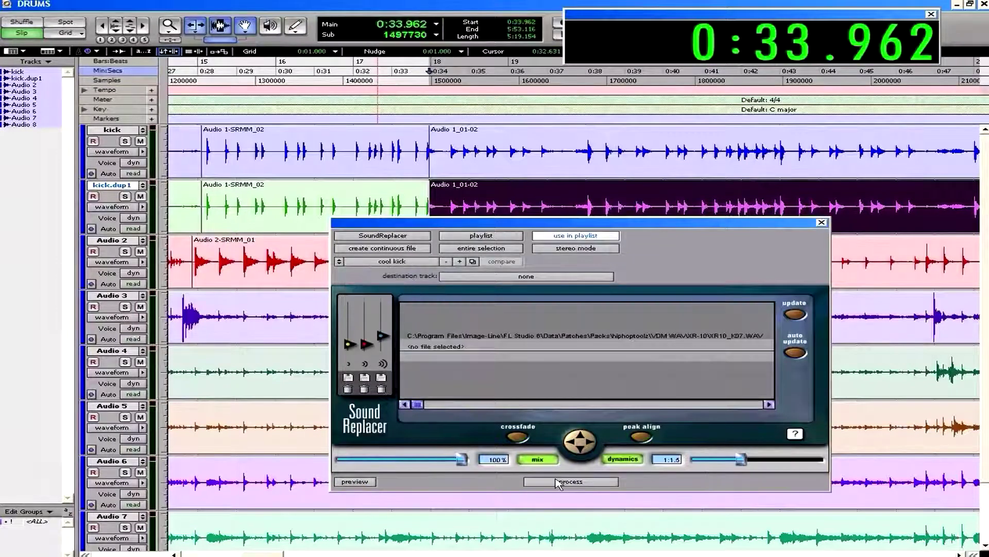
click(557, 483)
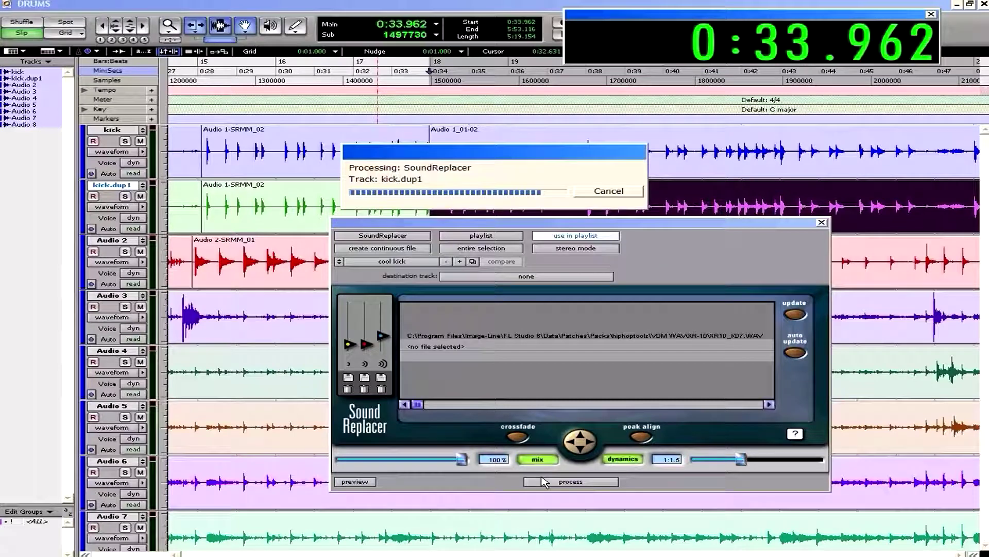
click(125, 196)
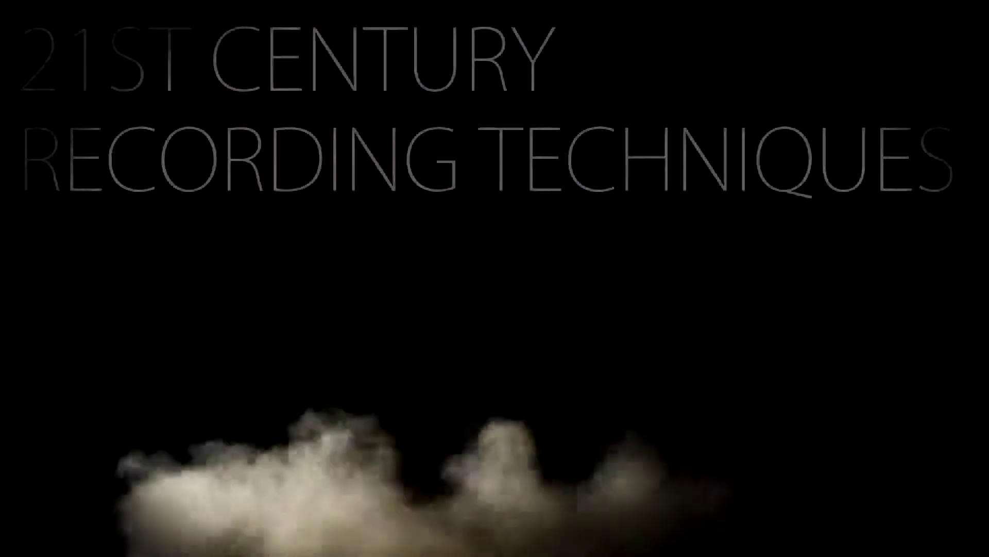